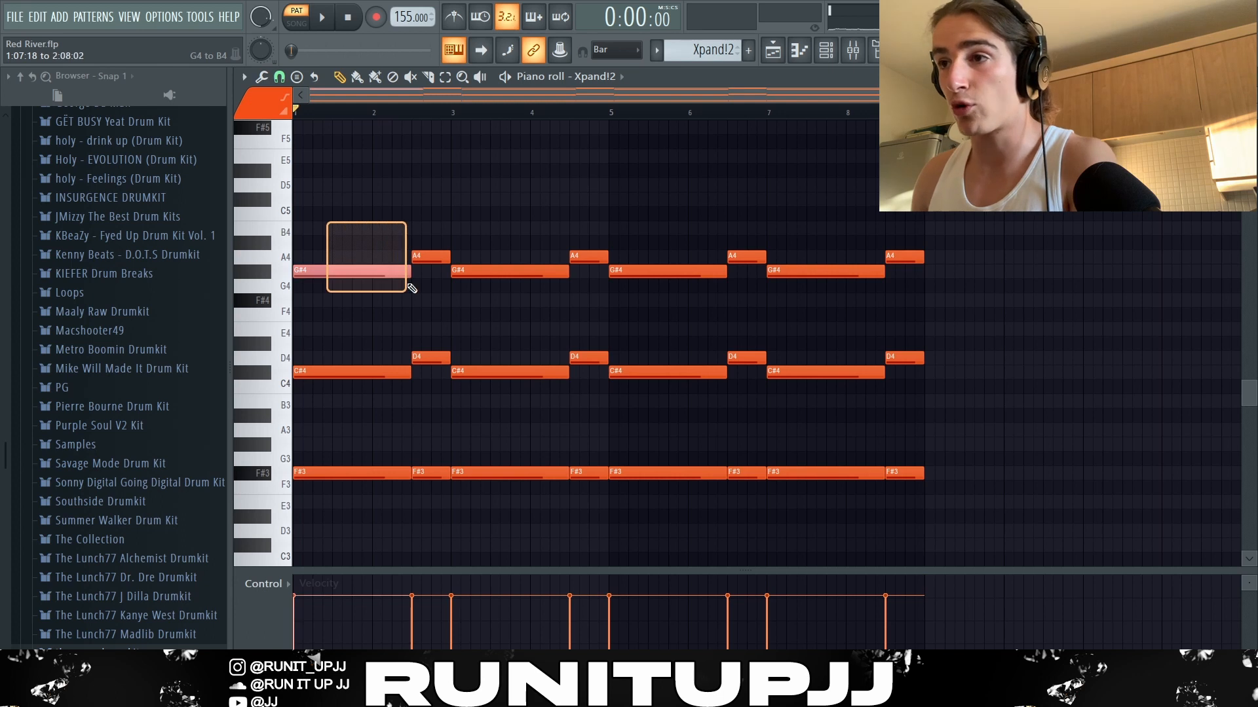
Try lowering the first G#4 and A4 notes of the Xpand!2 chord pattern by an octave
{"action": "key", "text": "ctrl+Down"}
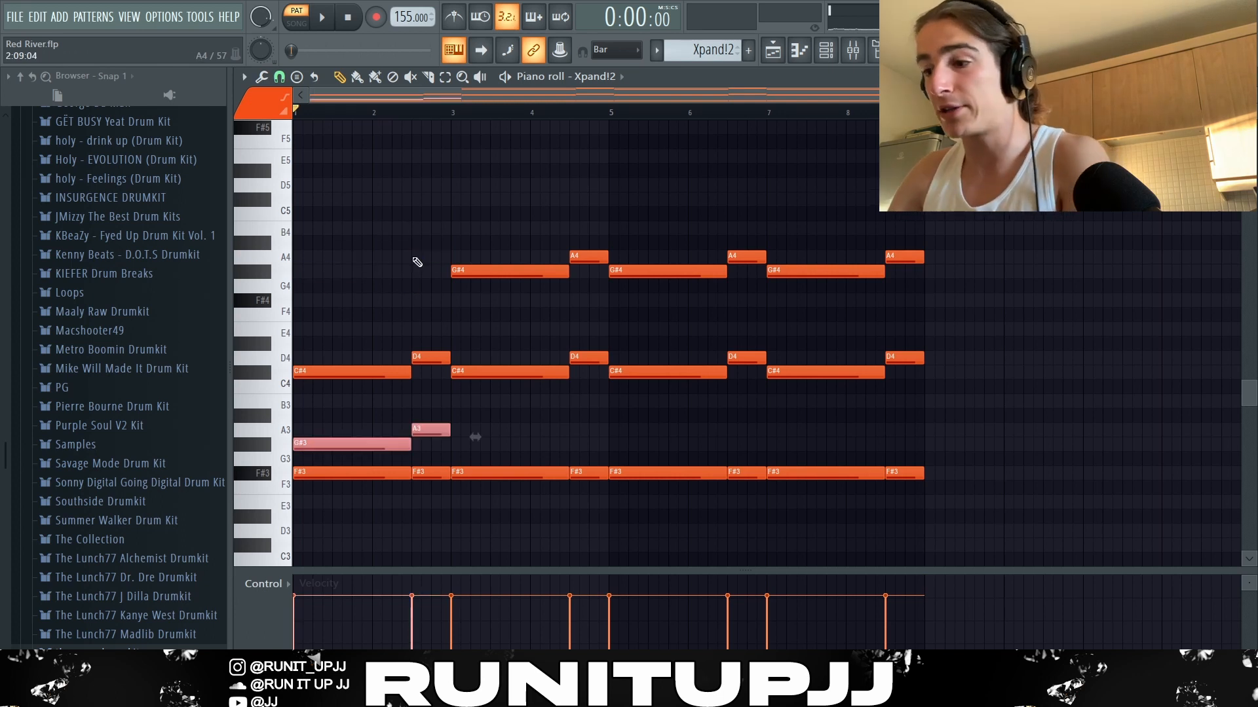
{"action": "key", "text": "ctrl+Up"}
{"action": "key", "text": "ctrl+d"}
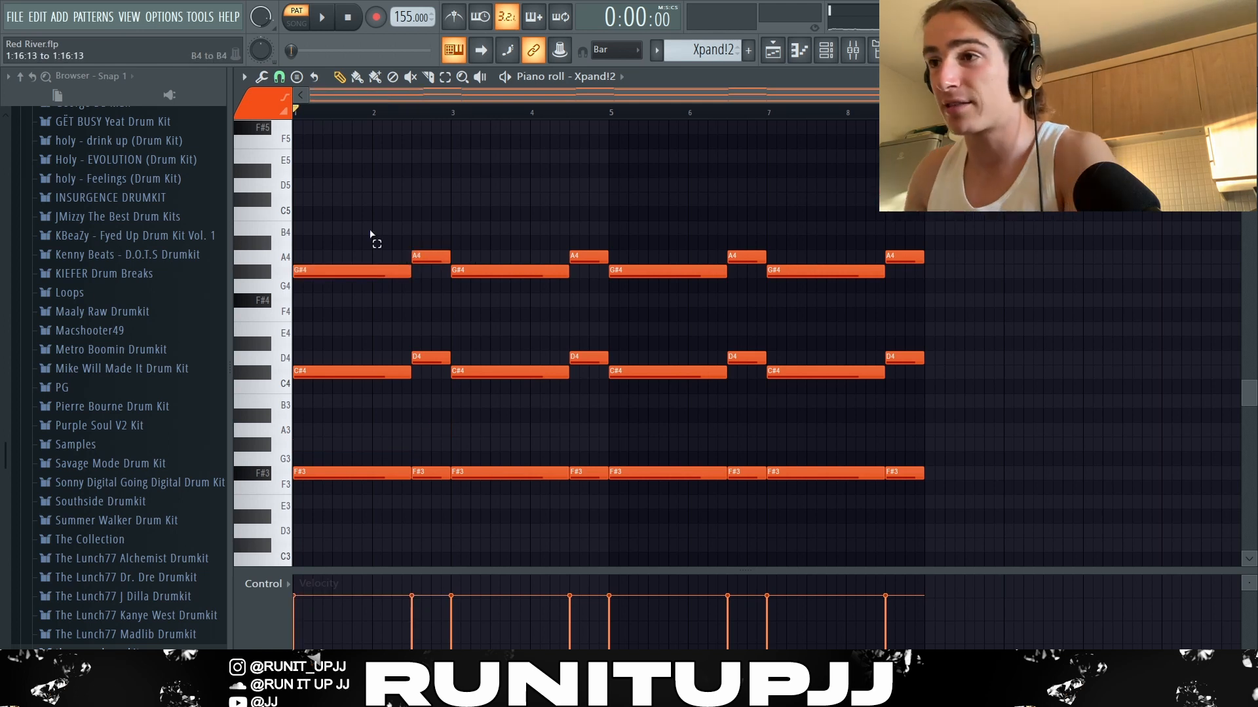
Examine and play back the Xpand!2 chord pattern, and view the ShaperBox2 volume curve on mixer Insert 1
{"action": "left_click_drag", "start_coordinate": [371, 225], "coordinate": [447, 292]}
{"action": "key", "text": "ctrl+d"}
{"action": "scroll", "coordinate": [462, 311], "scroll_direction": "down", "scroll_amount": 1}
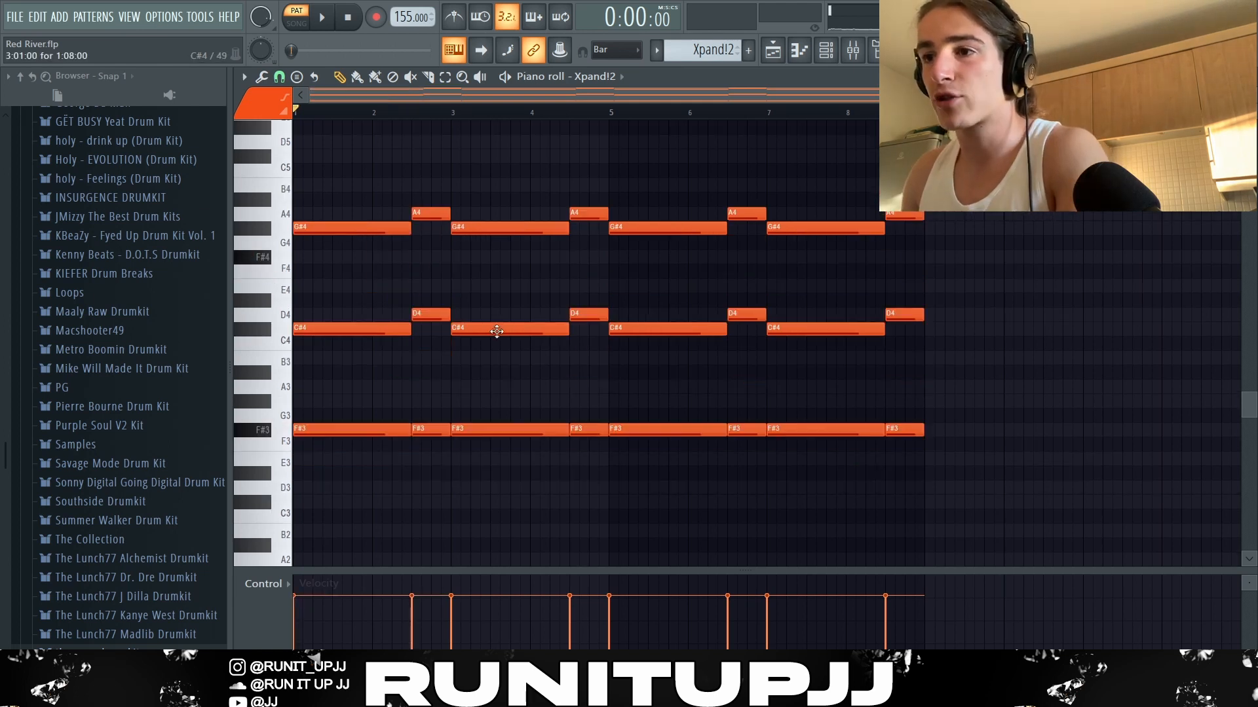
{"action": "scroll", "coordinate": [1044, 384], "scroll_direction": "up", "scroll_amount": 4}
{"action": "left_click_drag", "start_coordinate": [298, 230], "coordinate": [1135, 526]}
{"action": "key", "text": "ctrl+d"}
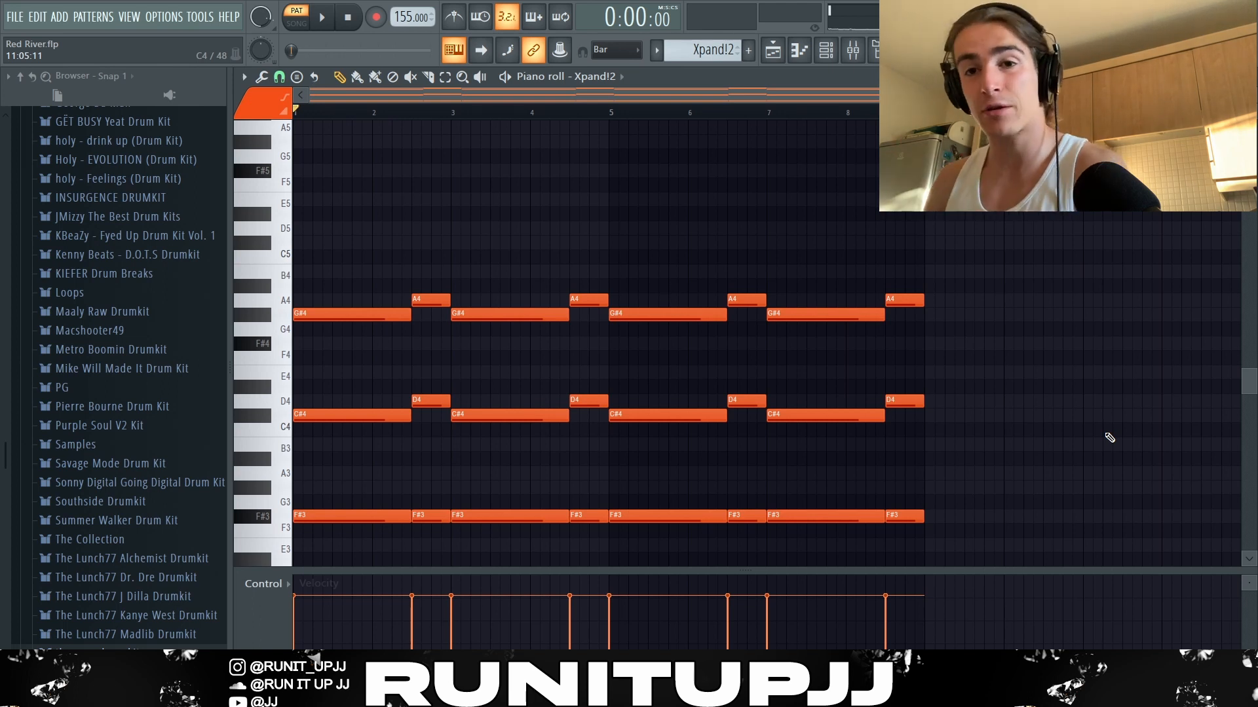
{"action": "key", "text": "space"}
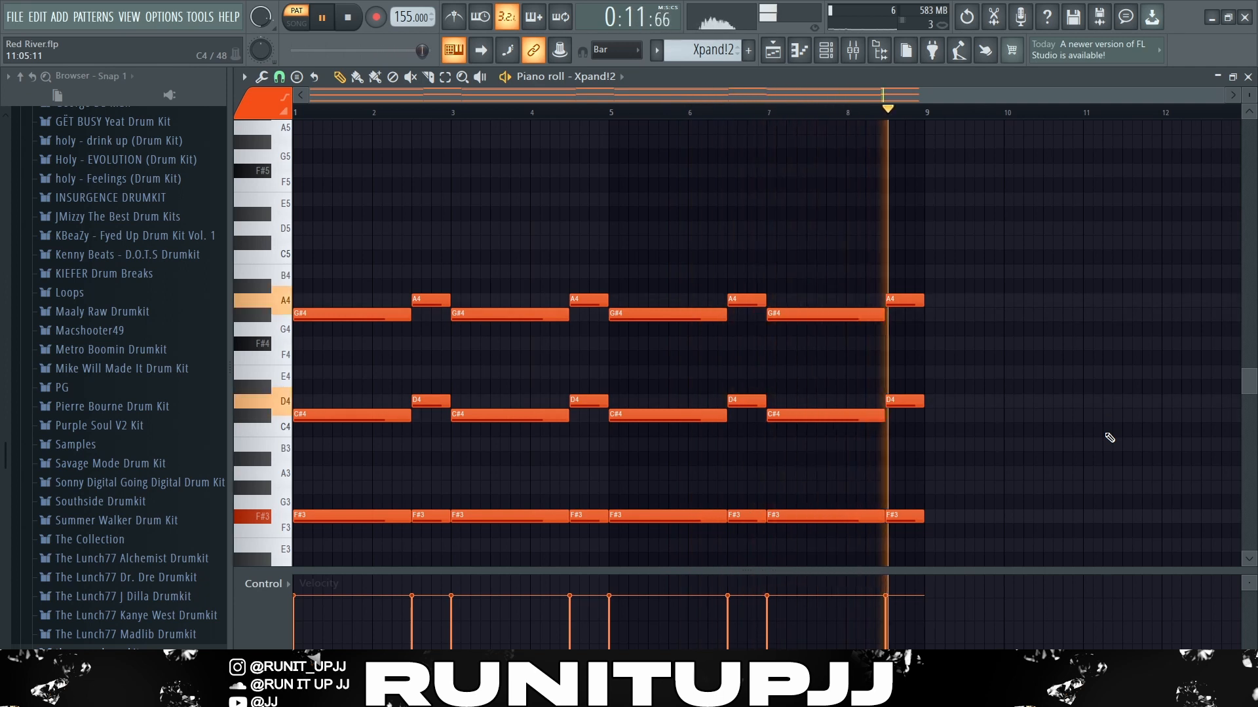
{"action": "key", "text": "space"}
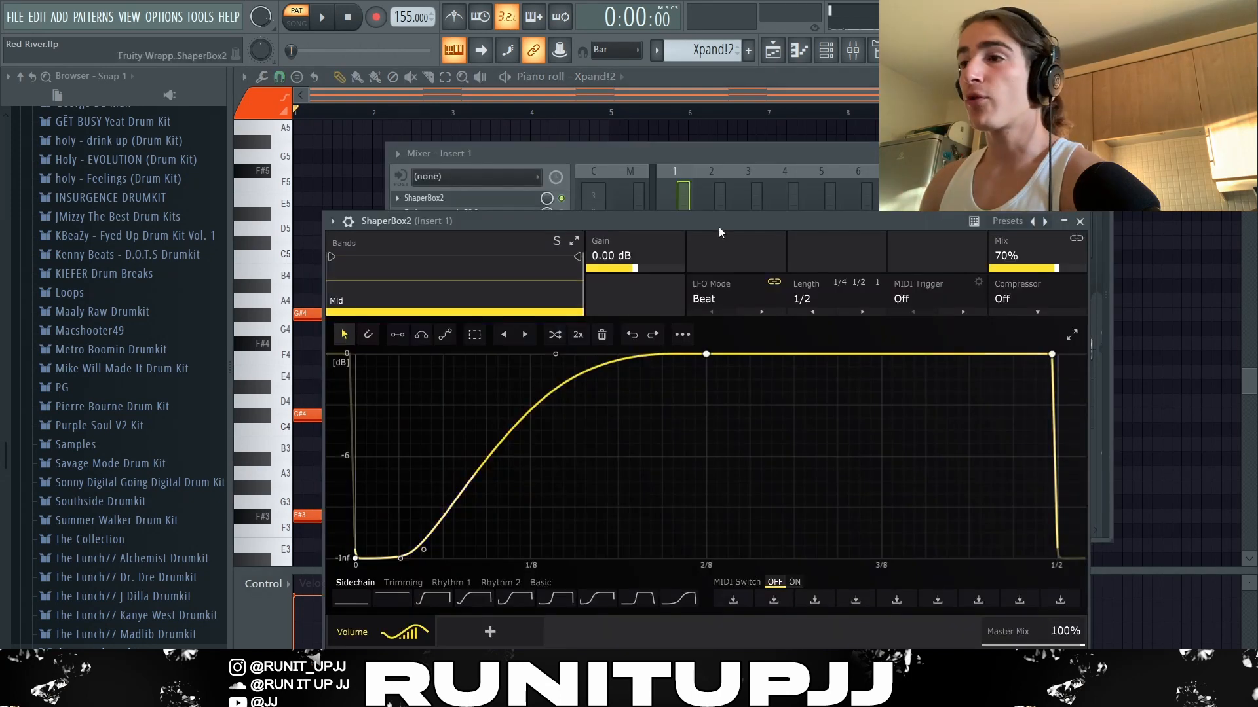
{"action": "left_click_drag", "start_coordinate": [718, 227], "coordinate": [670, 152]}
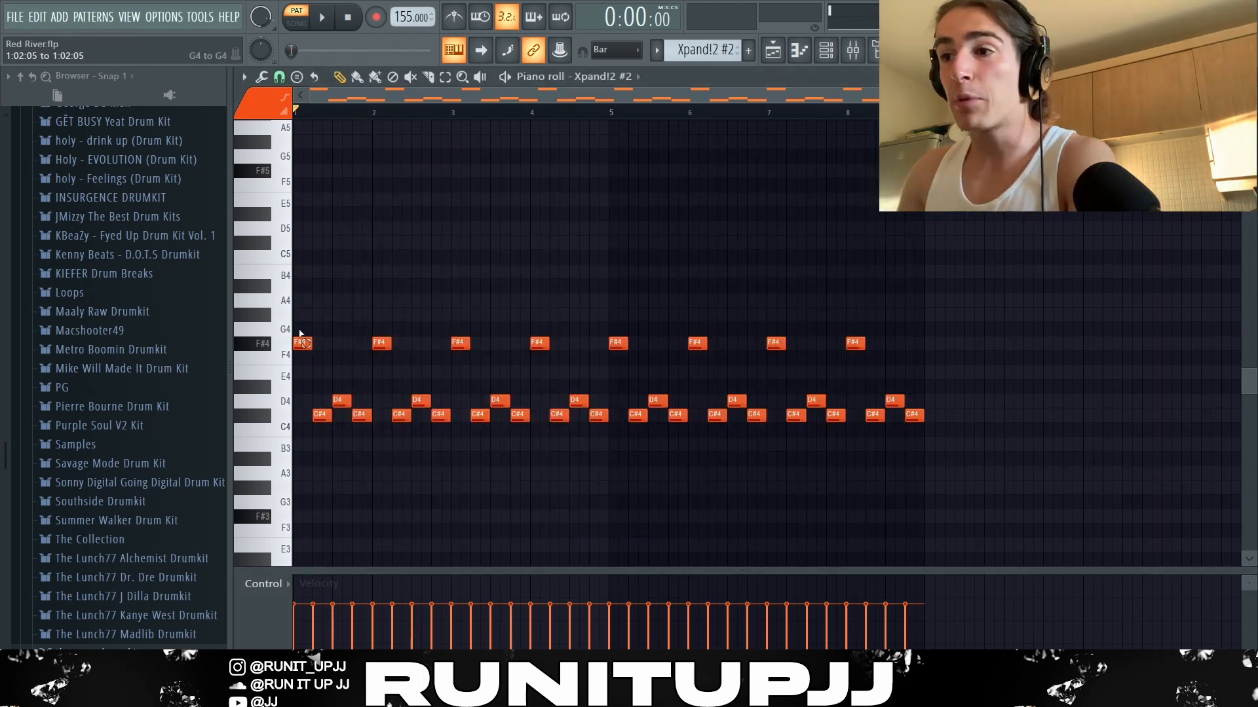
Examine the F#4 notes and the C#4 and D4 notes of the Xpand!2 #2 pattern, and play it back
{"action": "left_click_drag", "start_coordinate": [295, 322], "coordinate": [1024, 505]}
{"action": "left_click_drag", "start_coordinate": [923, 350], "coordinate": [296, 326]}
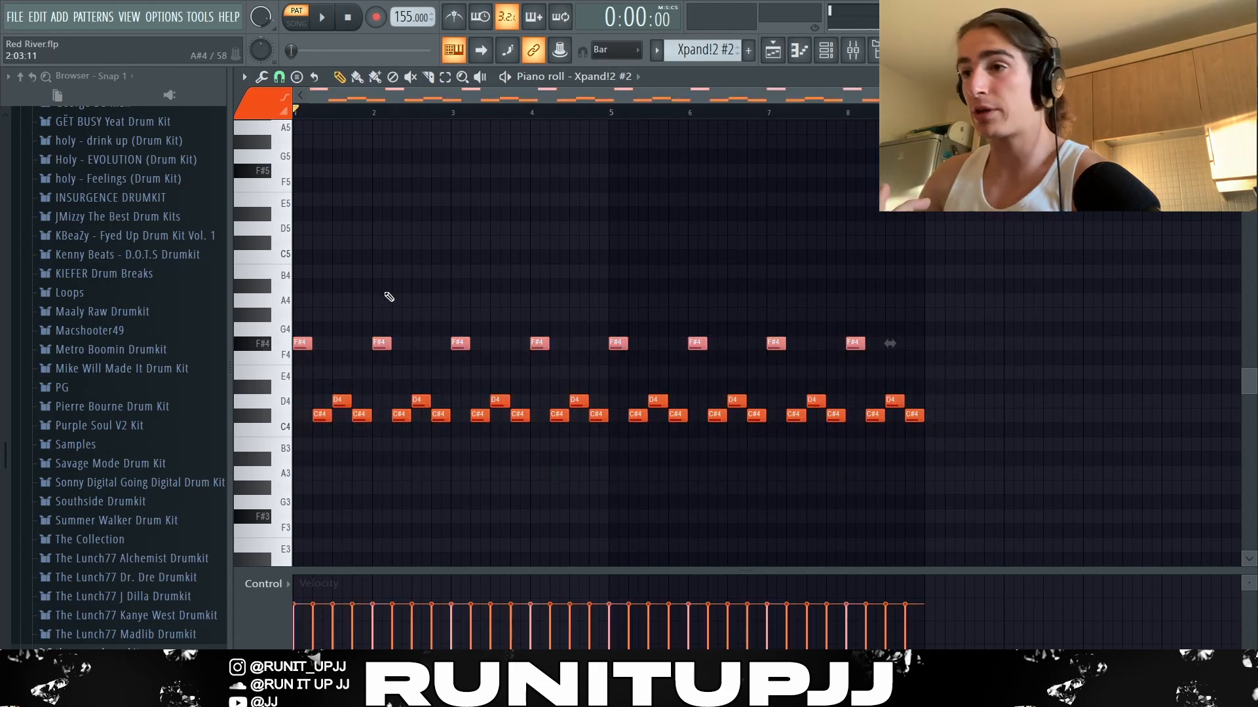
{"action": "left_click_drag", "start_coordinate": [310, 391], "coordinate": [1239, 550]}
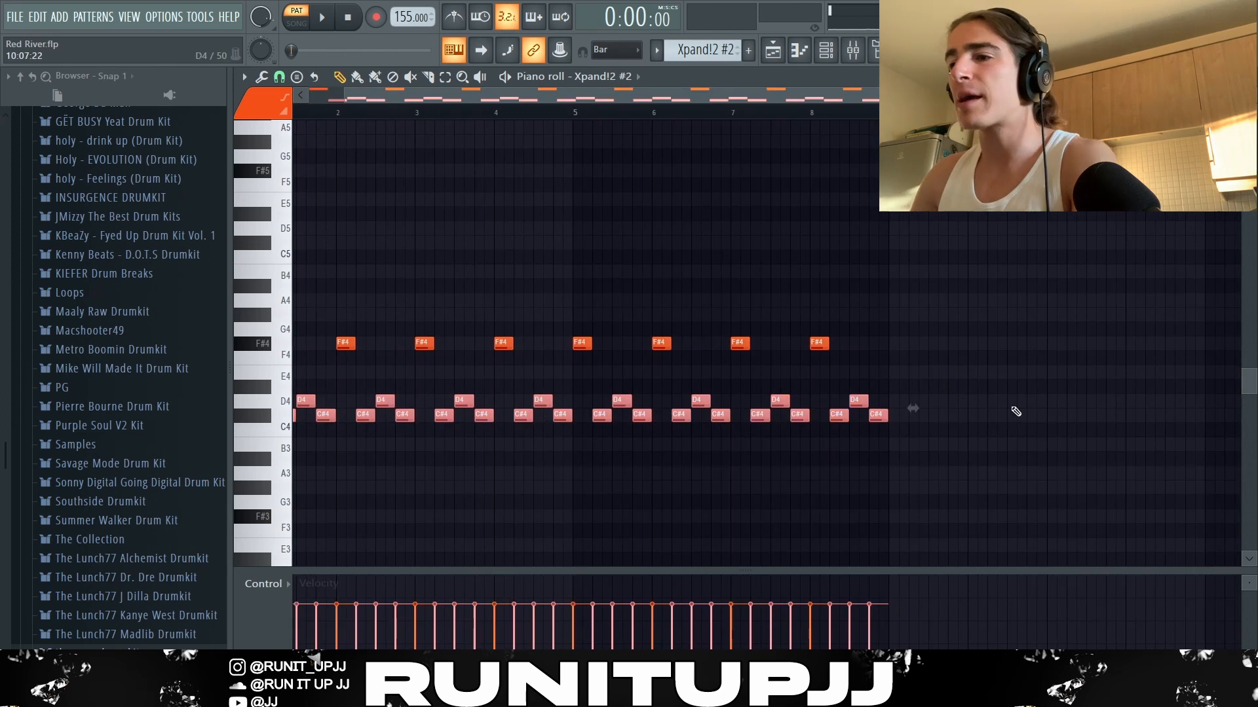
{"action": "scroll", "coordinate": [852, 411], "scroll_direction": "left", "scroll_amount": 1}
{"action": "left_click_drag", "start_coordinate": [312, 395], "coordinate": [980, 498]}
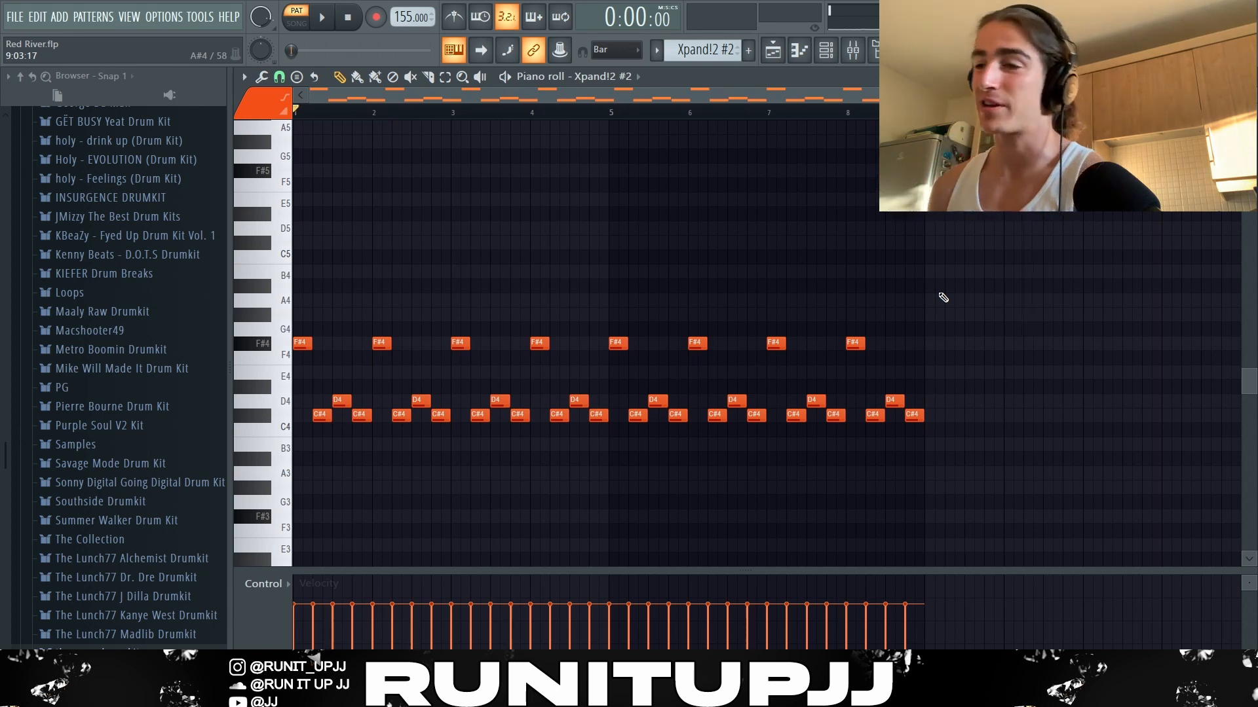
{"action": "key", "text": "space"}
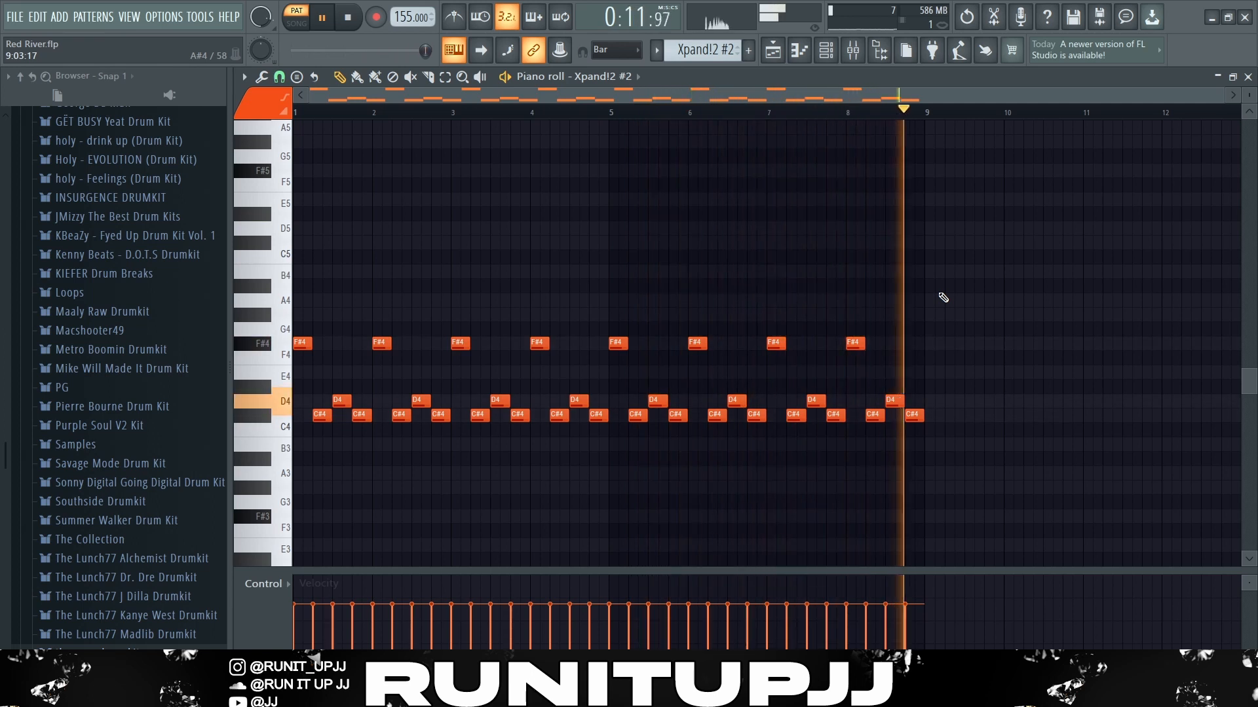
{"action": "key", "text": "space"}
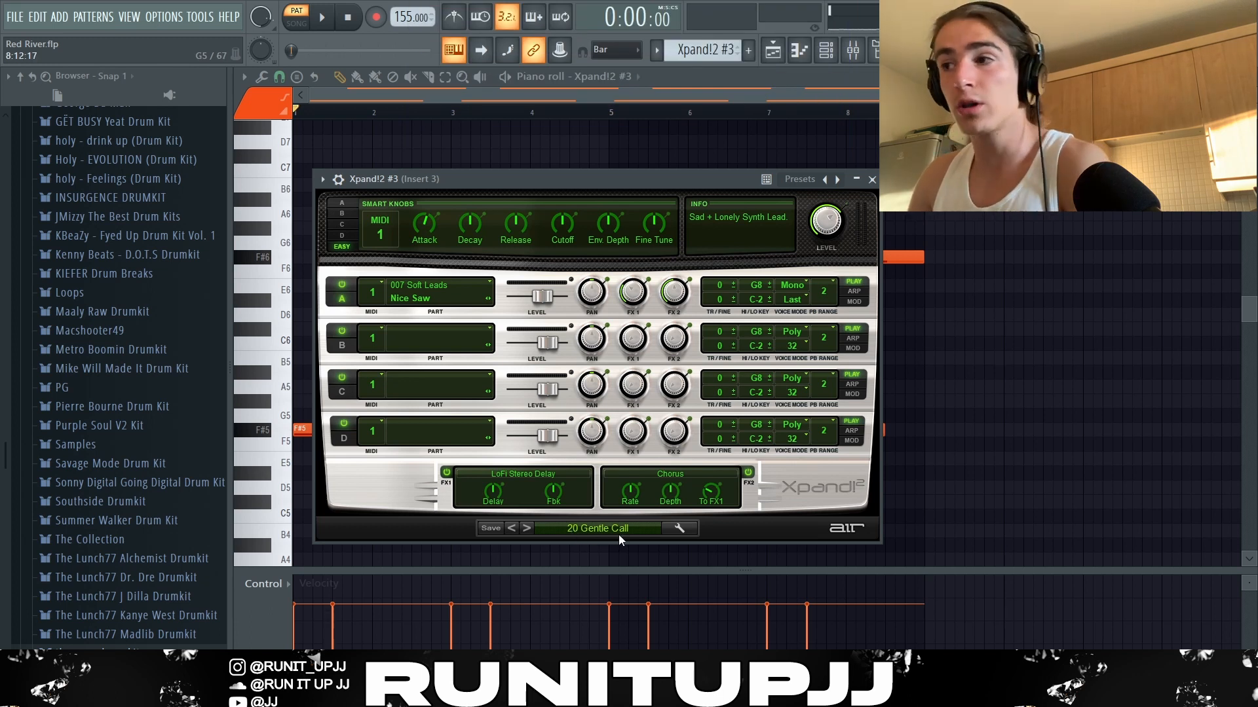
Examine the F#5 and F#6 notes of the Xpand!2 #3 pattern and play it back
{"action": "key", "text": "Escape"}
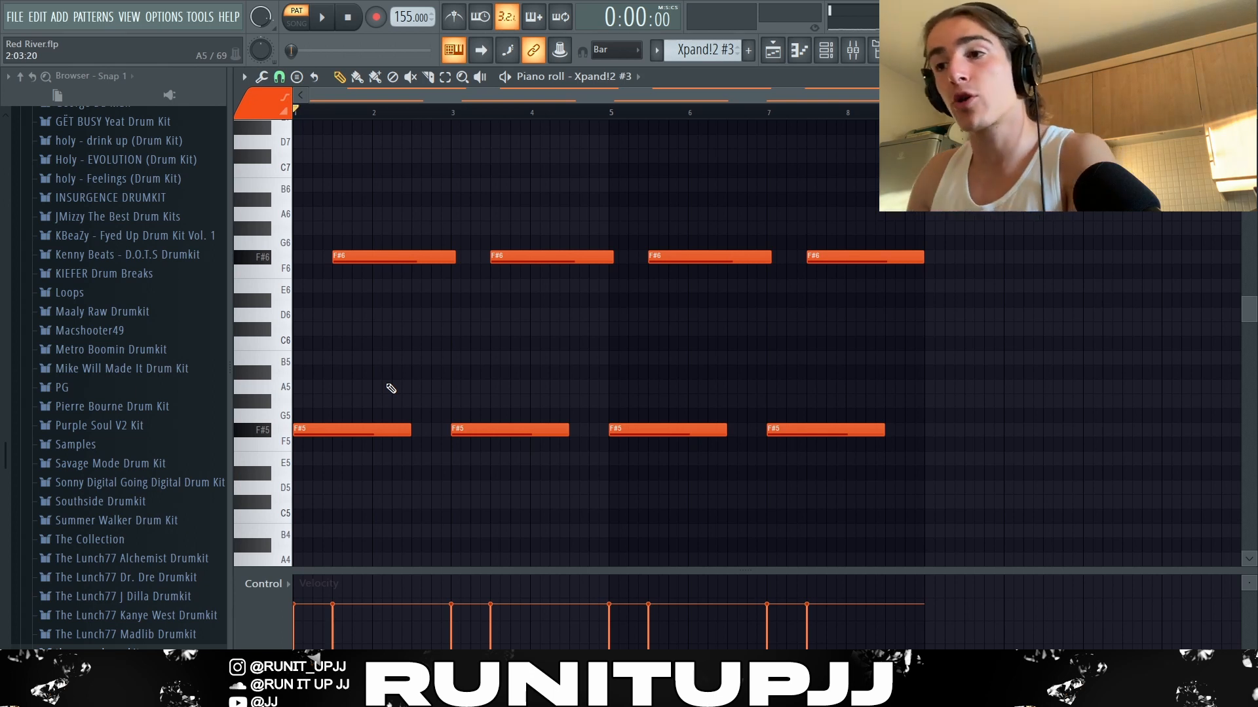
{"action": "left_click_drag", "start_coordinate": [309, 365], "coordinate": [1038, 536]}
{"action": "left_click_drag", "start_coordinate": [360, 224], "coordinate": [845, 331]}
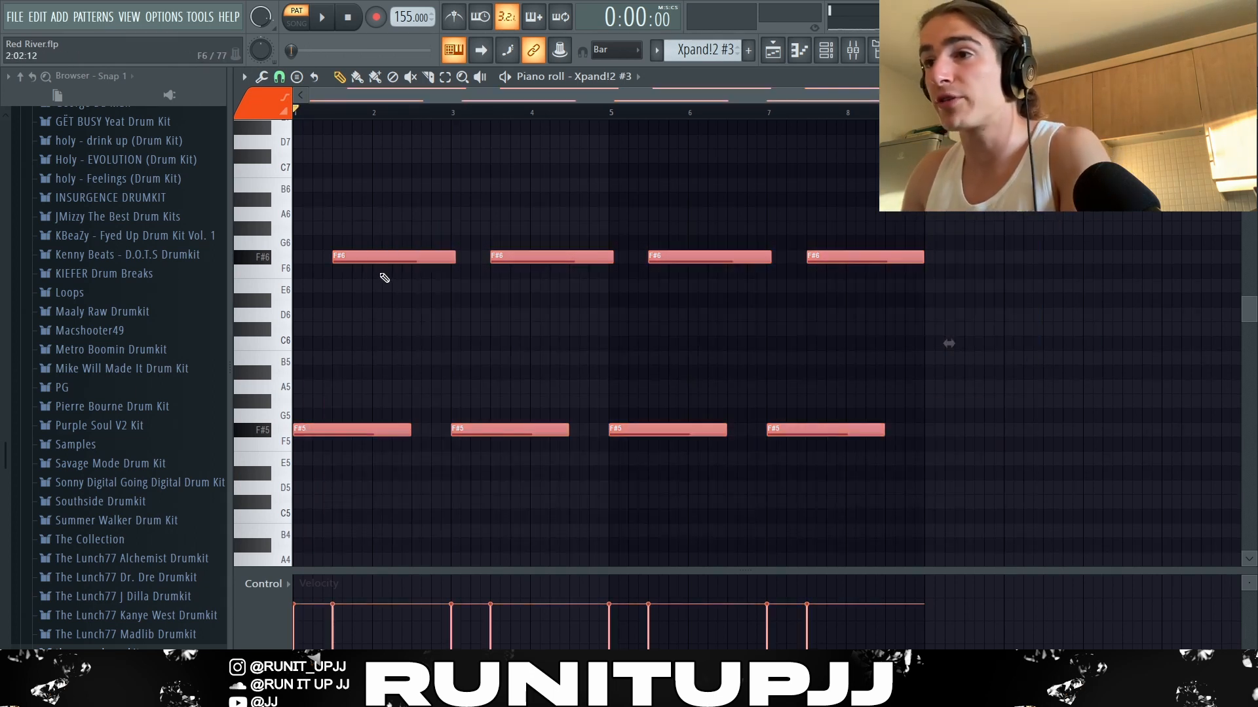
{"action": "left_click_drag", "start_coordinate": [363, 225], "coordinate": [399, 265]}
{"action": "left_click", "coordinate": [448, 295], "text": "ctrl"}
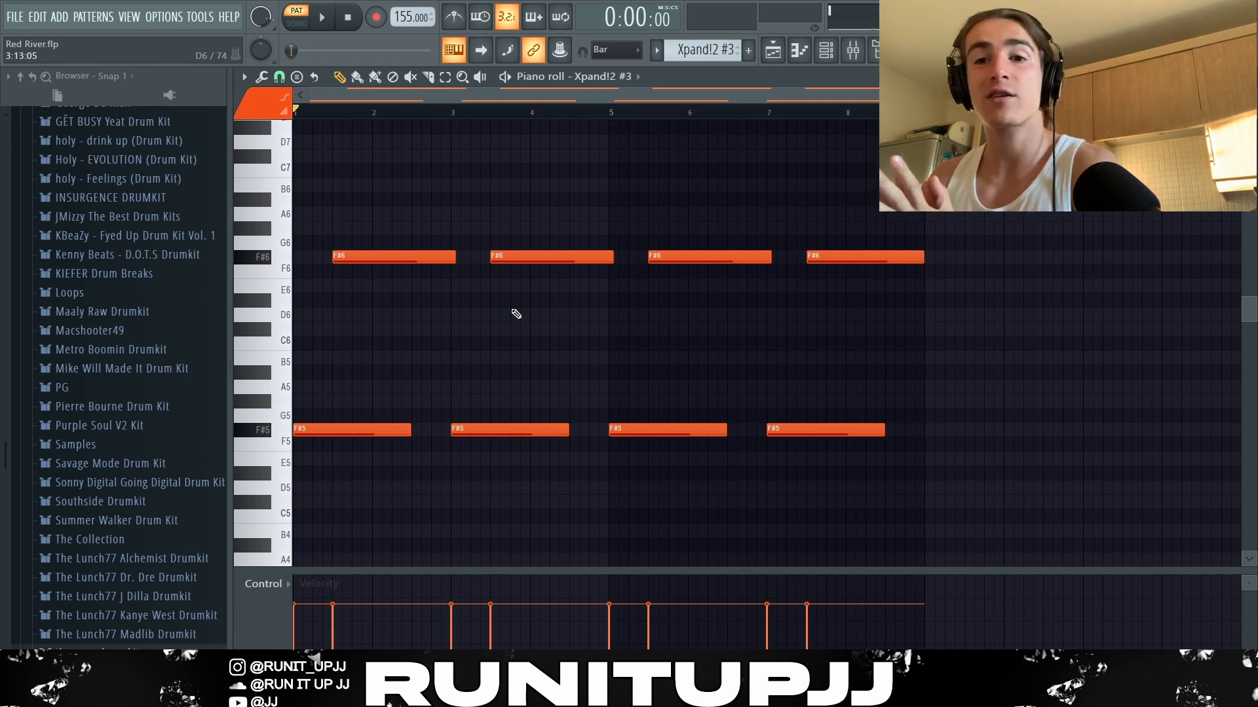
{"action": "key", "text": "space"}
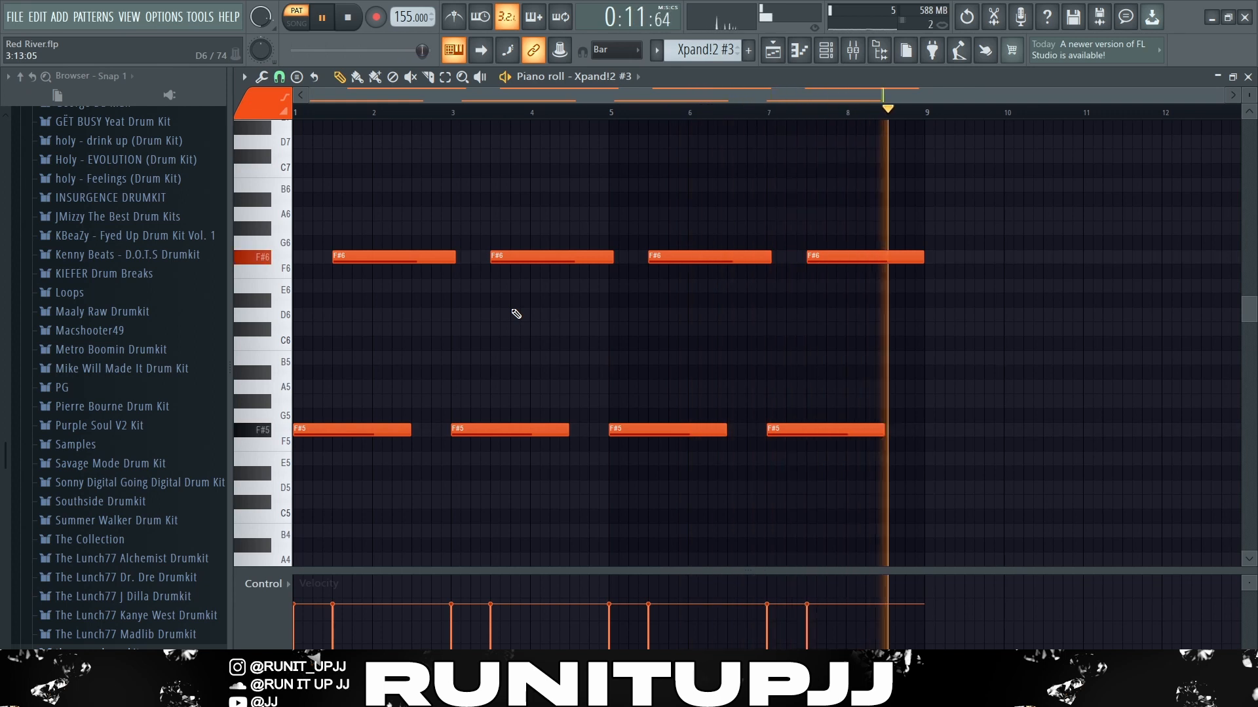
{"action": "key", "text": "space"}
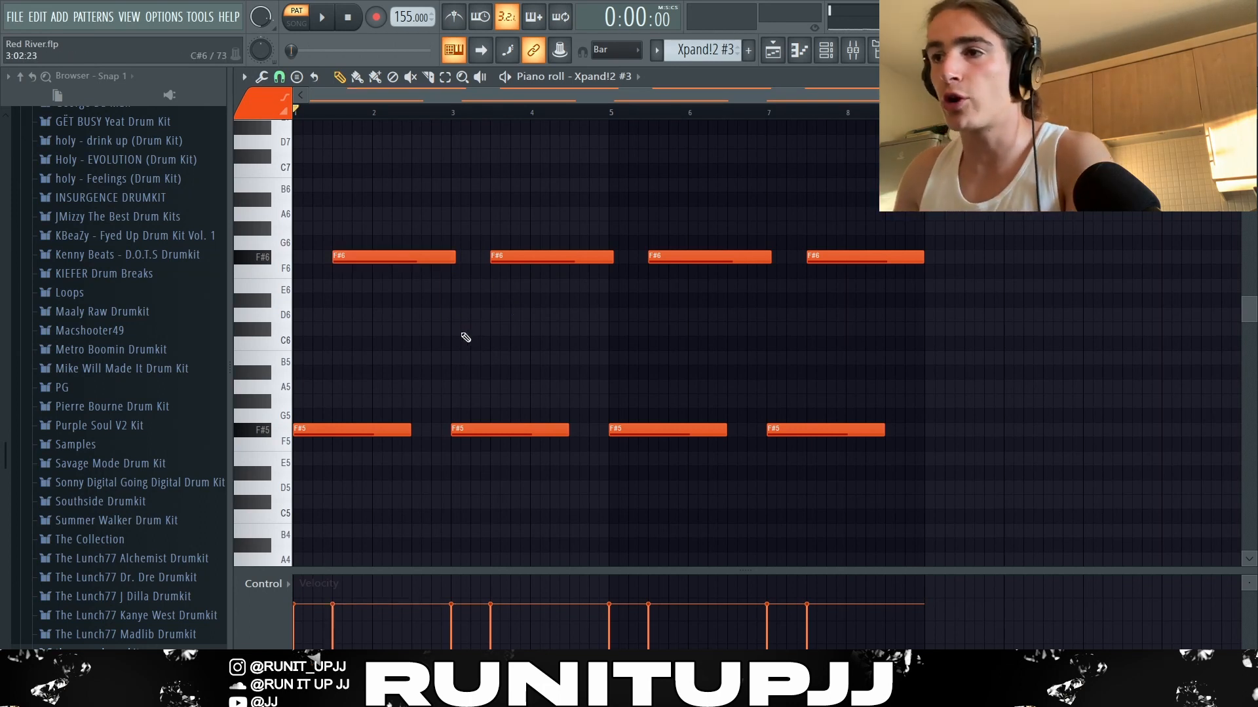
Inspect Fruity Chorus and ValhallaVintageVerb on mixer Insert 3, and play the melody tracks in the song arrangement
{"action": "left_click_drag", "start_coordinate": [349, 381], "coordinate": [438, 401]}
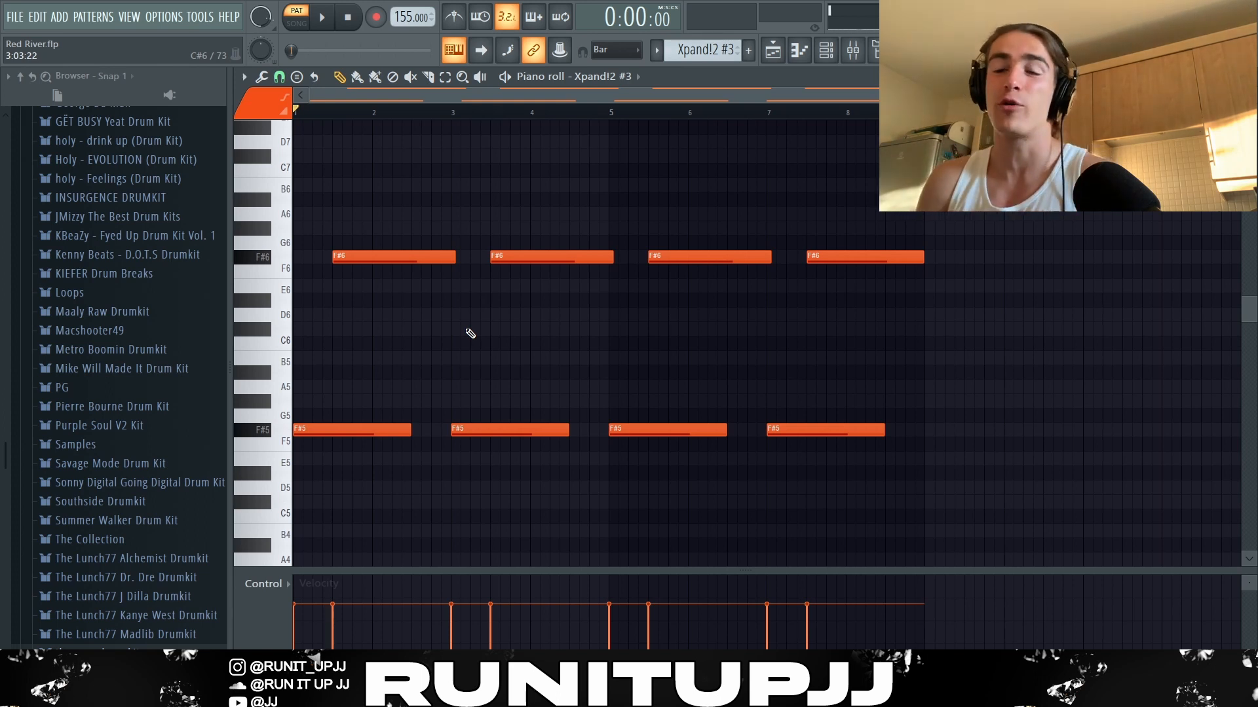
{"action": "key", "text": "F9"}
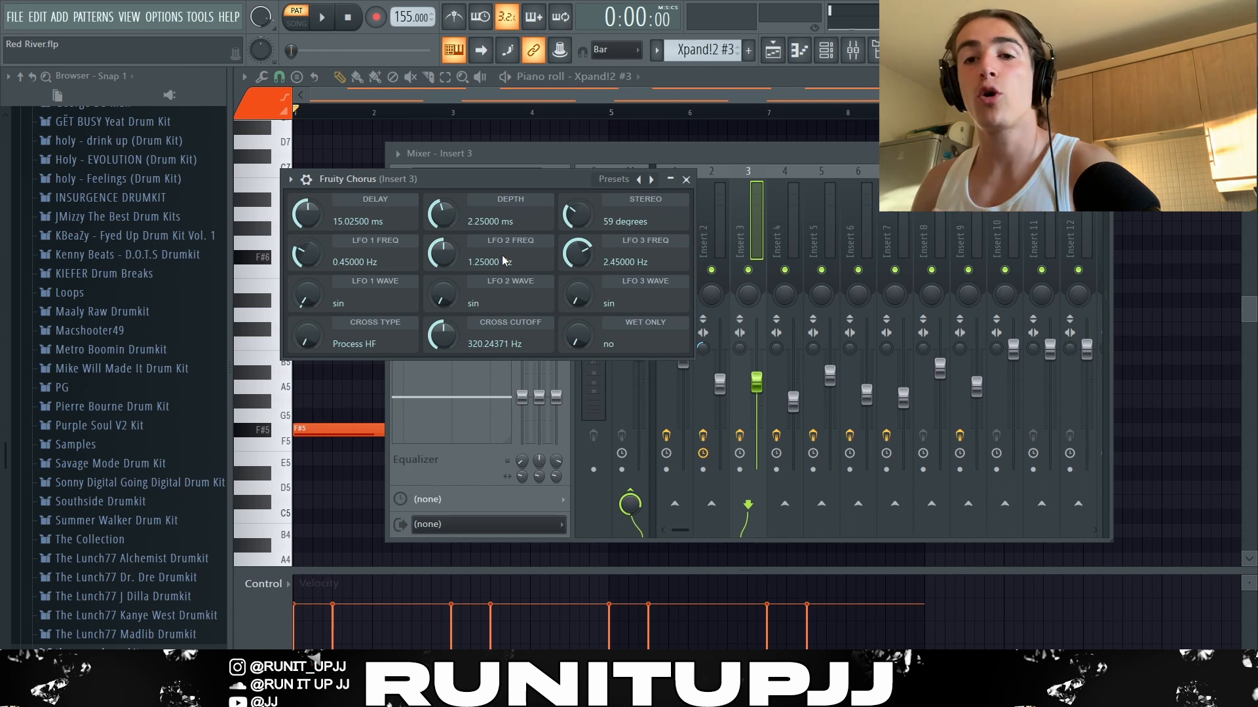
{"action": "key", "text": "Escape"}
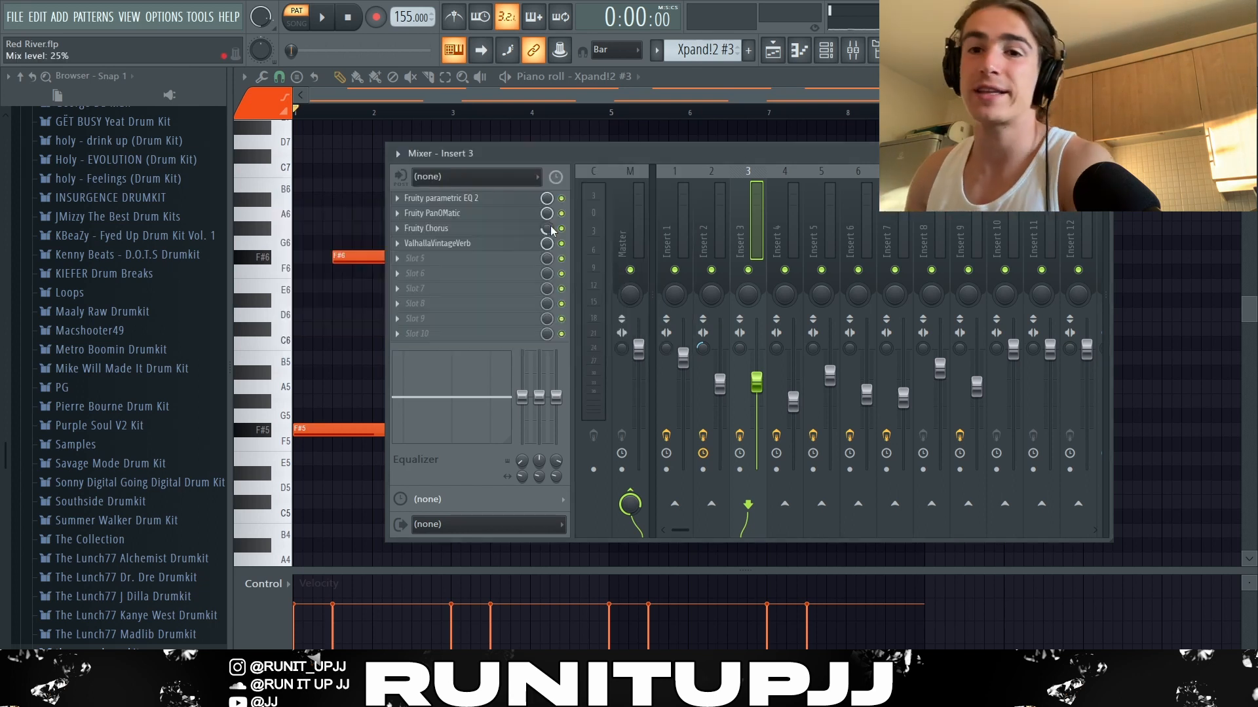
{"action": "left_click", "coordinate": [498, 243]}
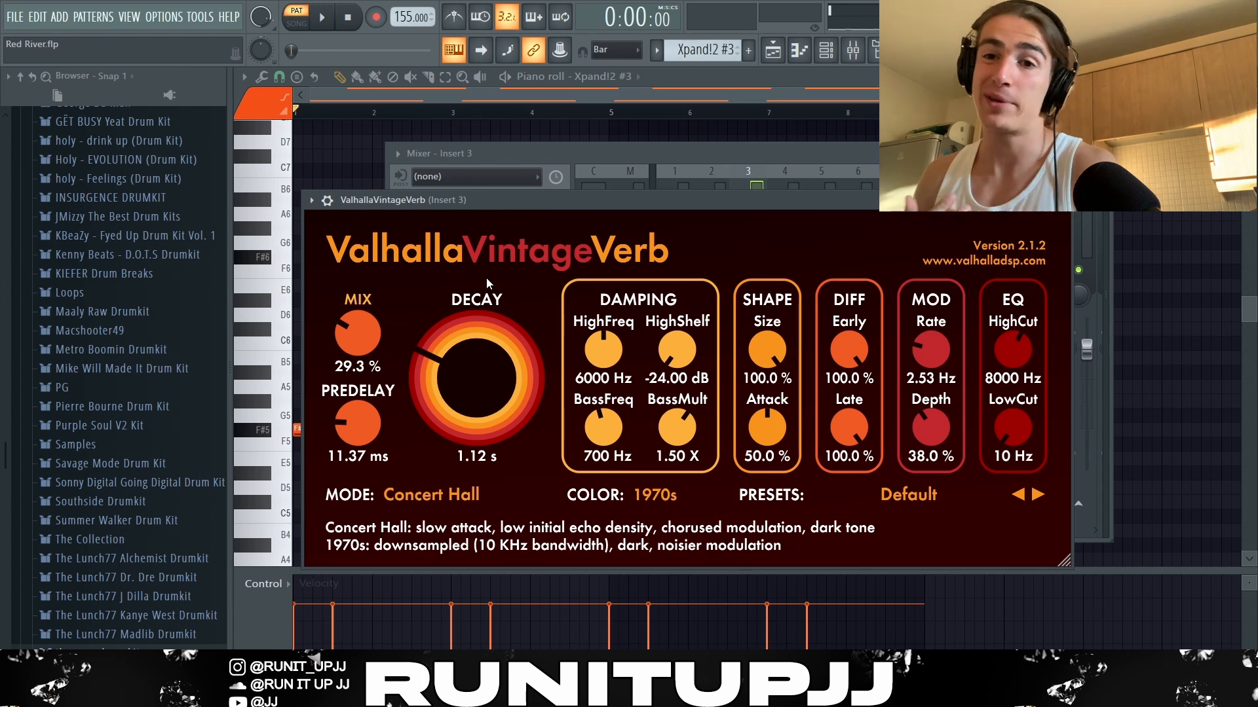
{"action": "key", "text": "Escape"}
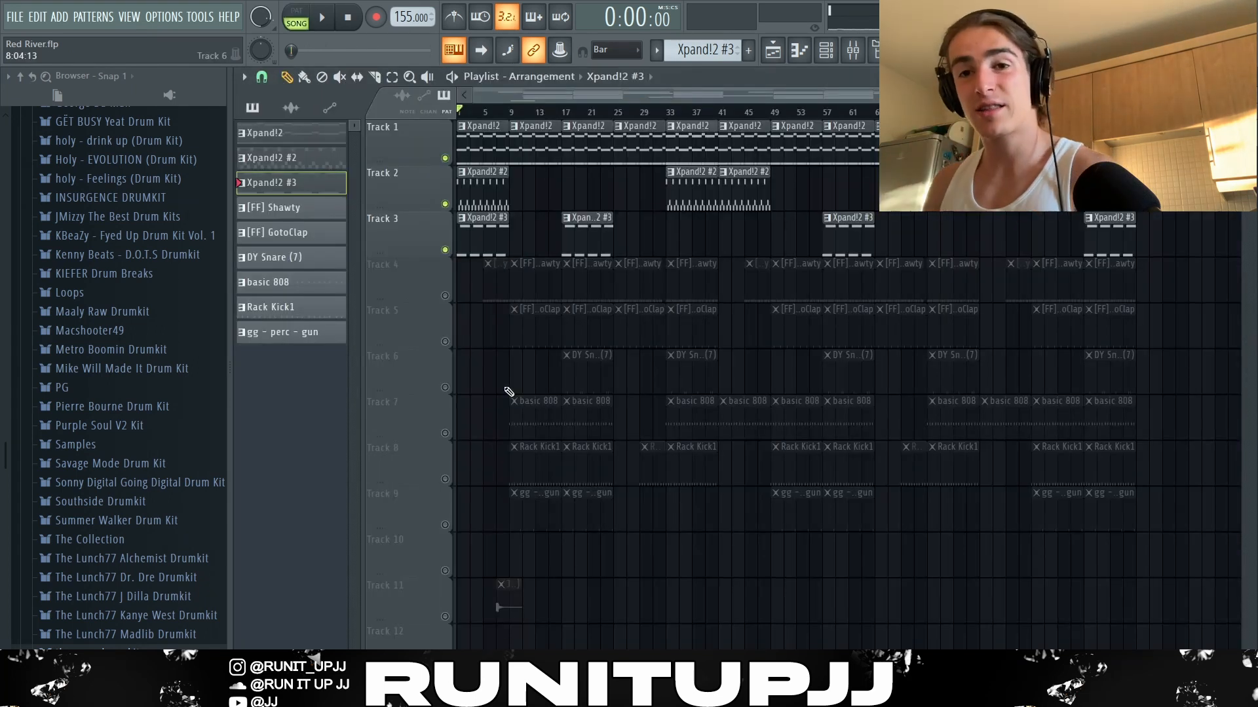
{"action": "key", "text": "space"}
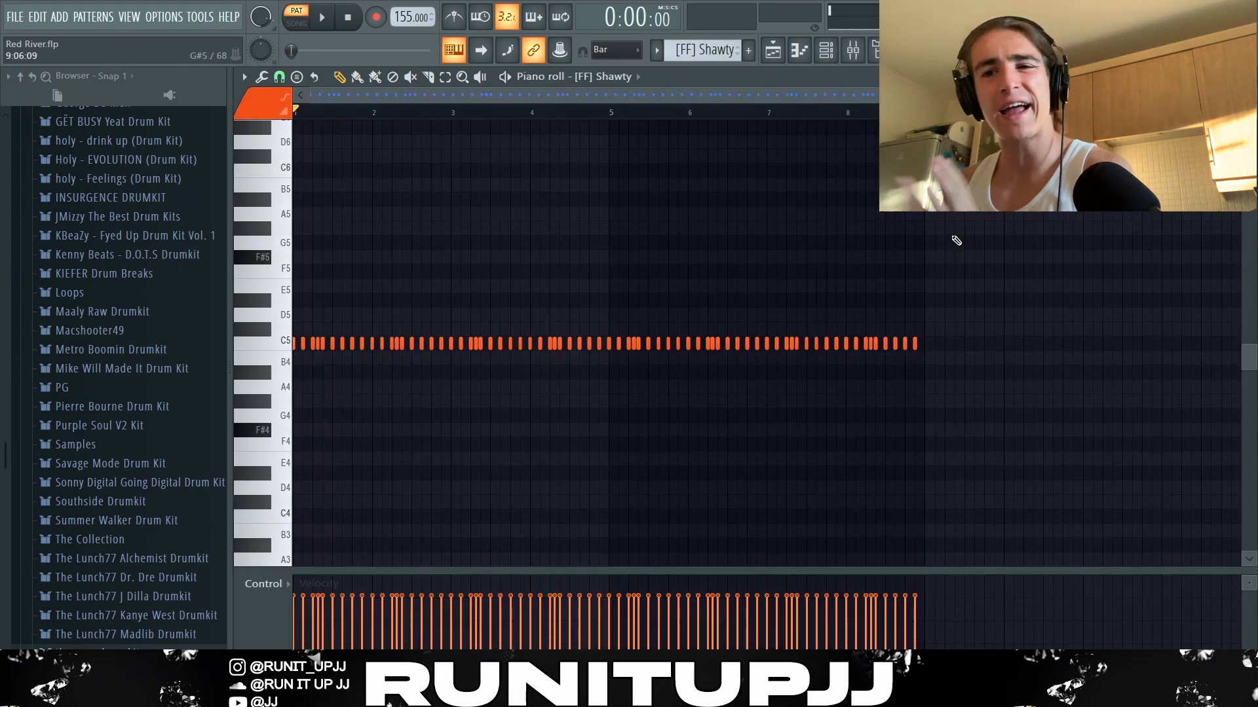
Set the piano roll snap to Step for the [FF] Shawty pattern
{"action": "left_click_drag", "start_coordinate": [1029, 359], "coordinate": [262, 285]}
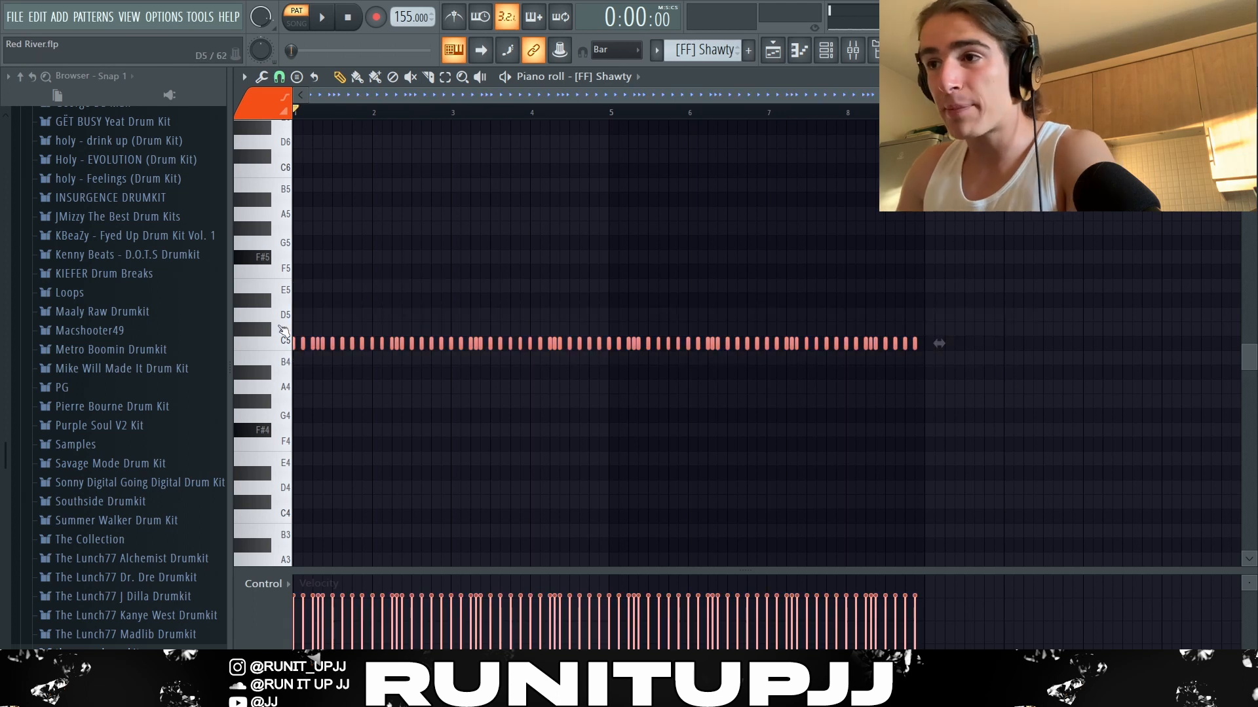
{"action": "scroll", "coordinate": [308, 335], "scroll_direction": "up", "scroll_amount": 4}
{"action": "left_click_drag", "start_coordinate": [363, 328], "coordinate": [374, 364]}
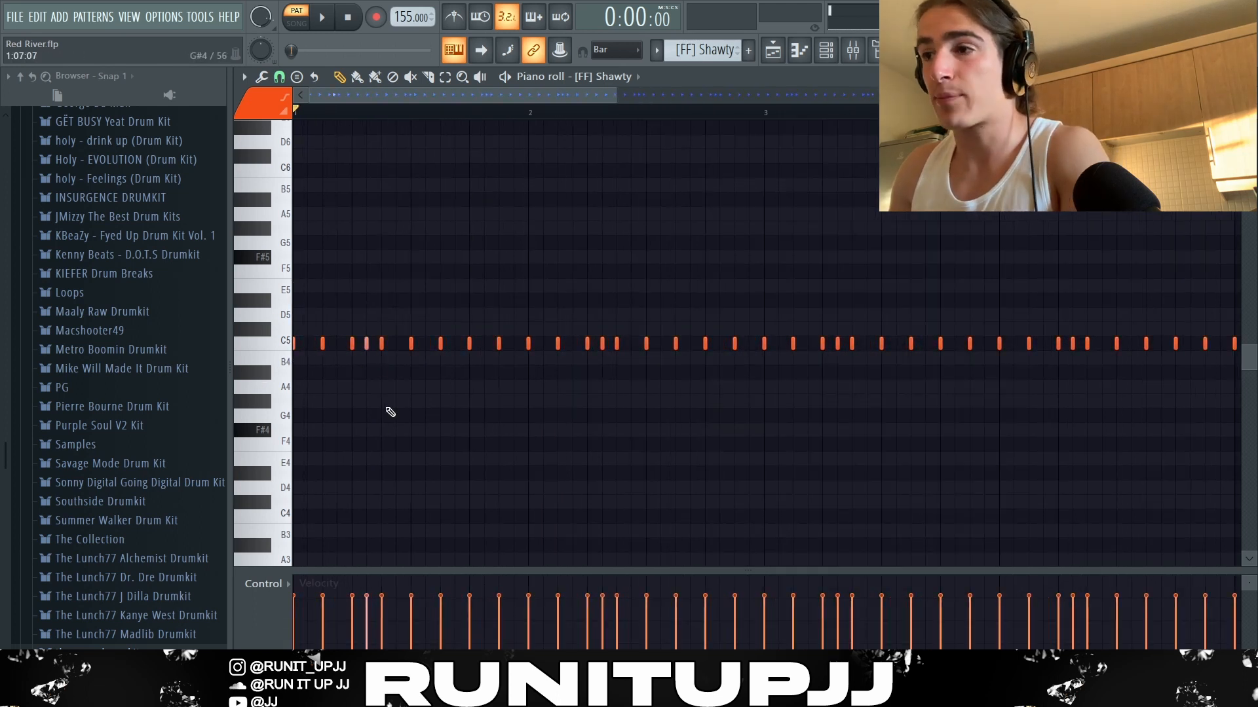
{"action": "left_click", "coordinate": [279, 76]}
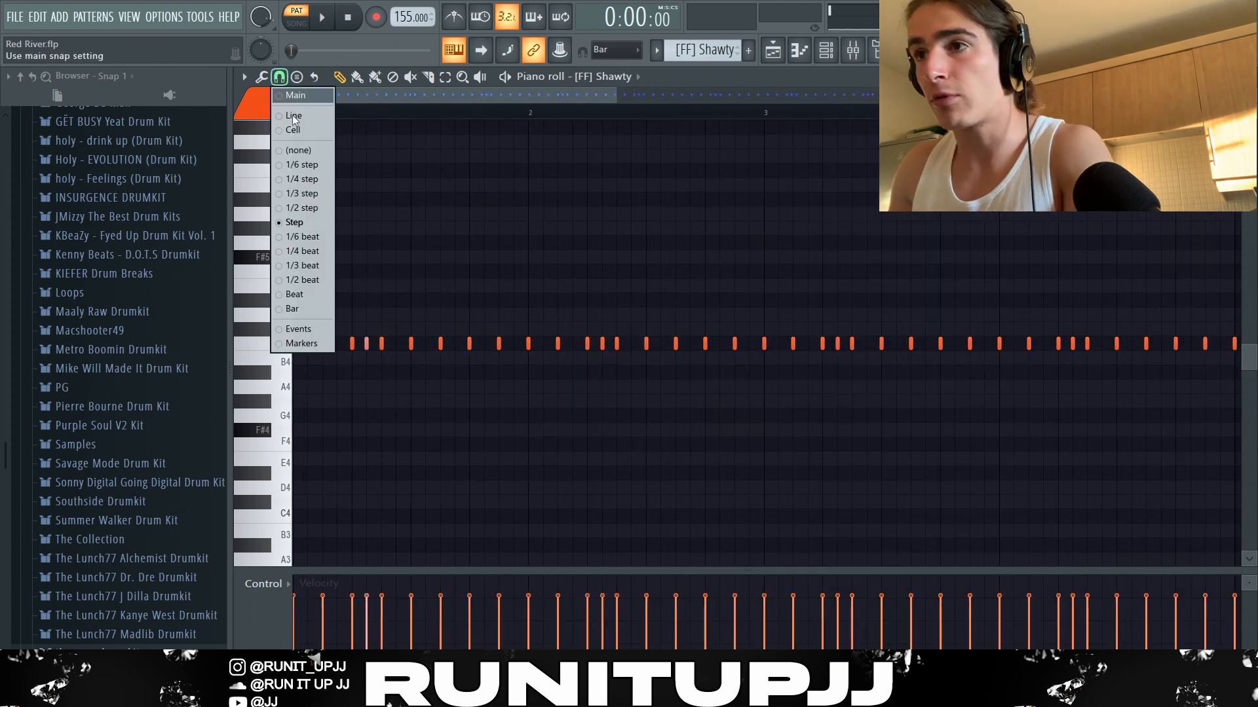
{"action": "left_click", "coordinate": [304, 224]}
View the full [FF] Shawty pattern and play it back
{"action": "scroll", "coordinate": [391, 121], "scroll_direction": "down", "scroll_amount": 3}
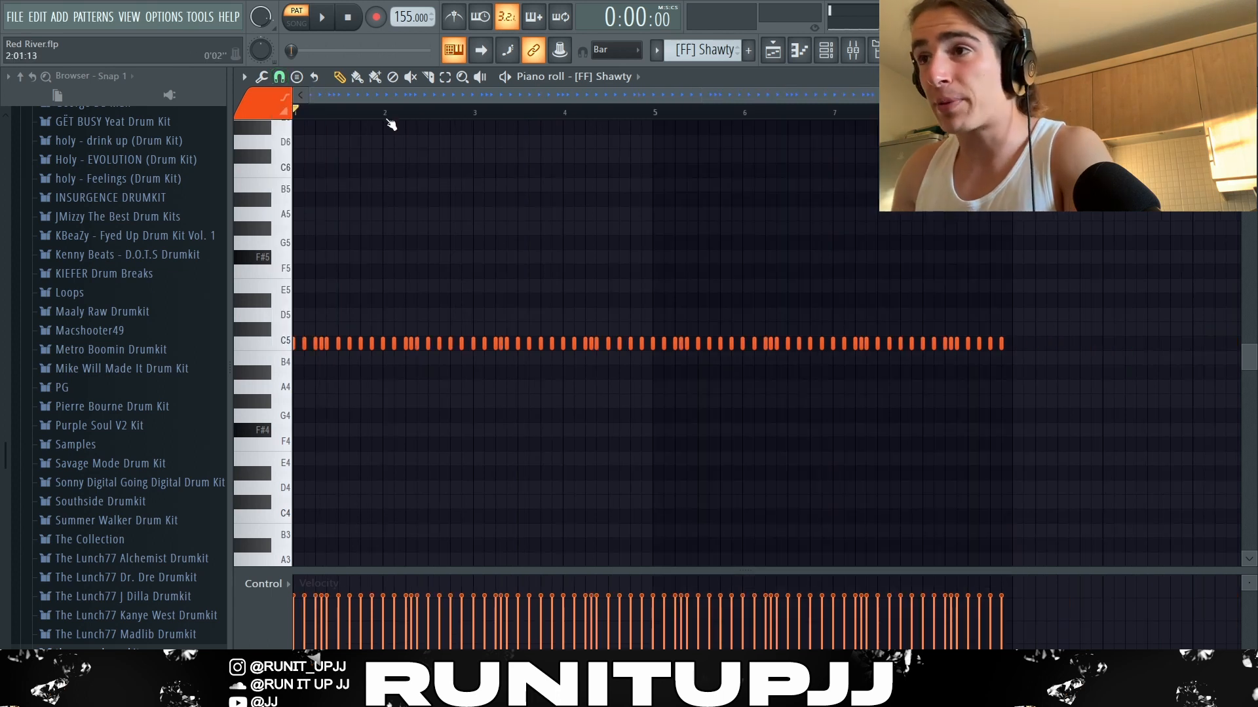
{"action": "scroll", "coordinate": [498, 289], "scroll_direction": "down", "scroll_amount": 1}
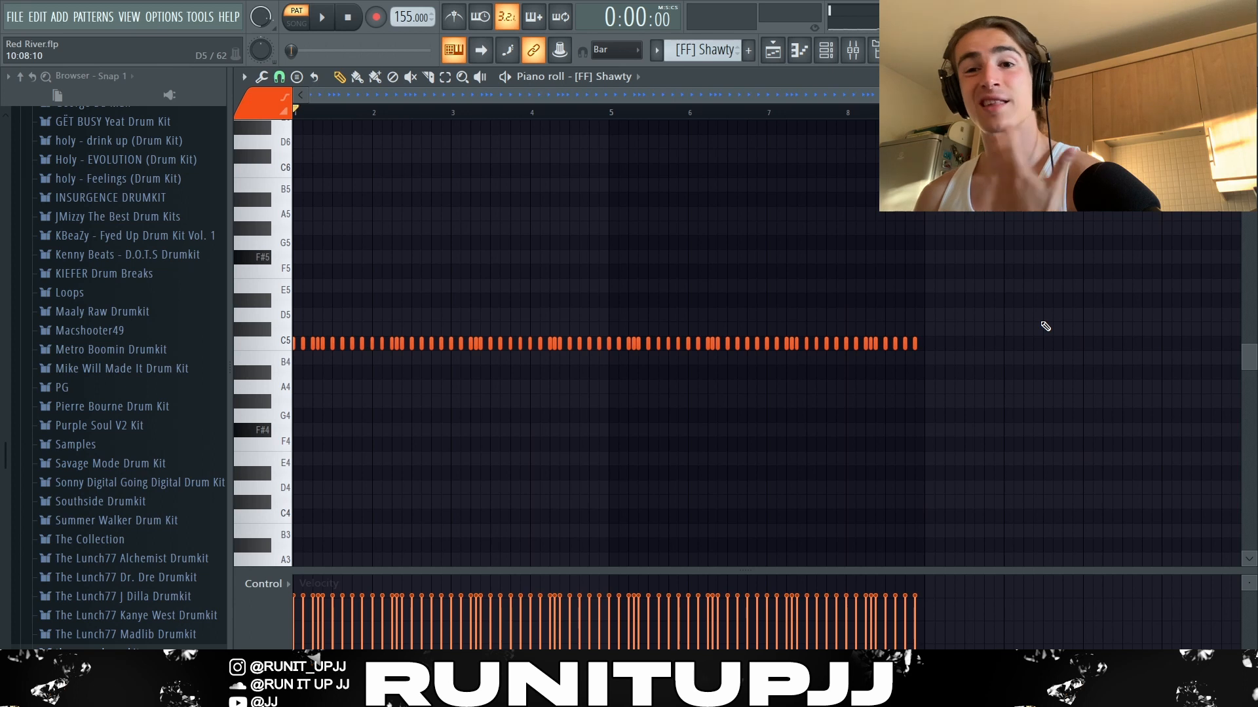
{"action": "key", "text": "space"}
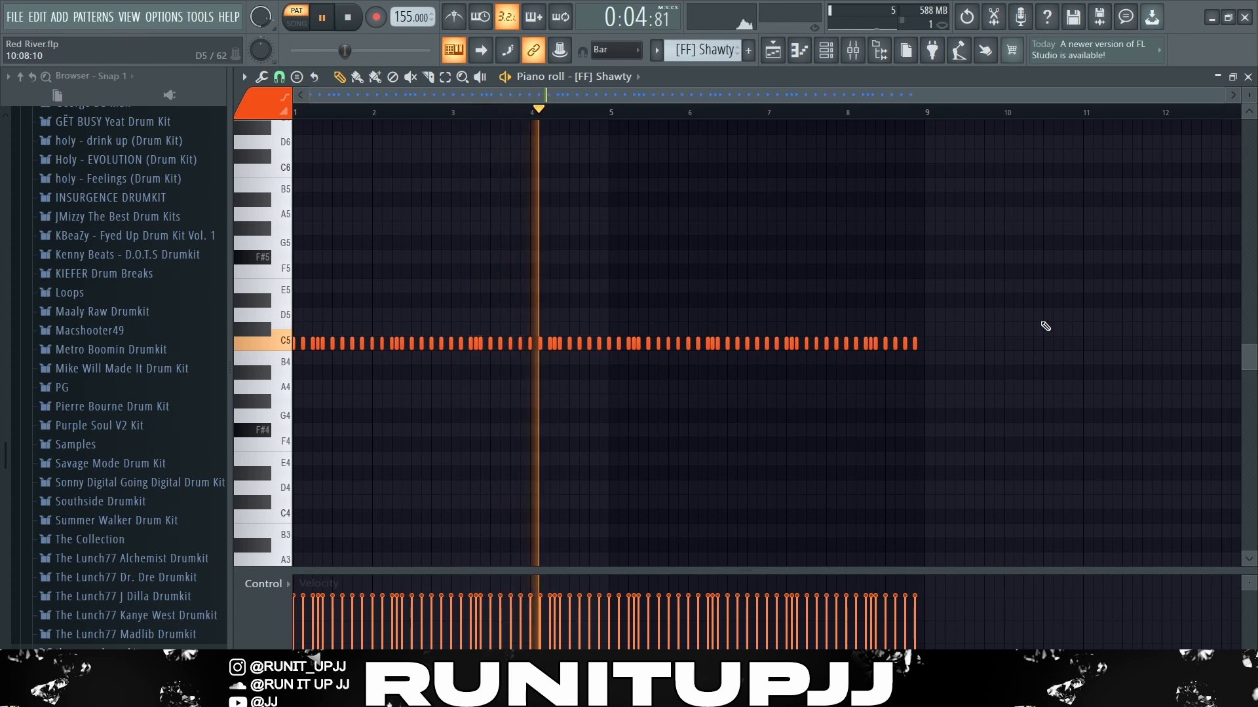
{"action": "key", "text": "space"}
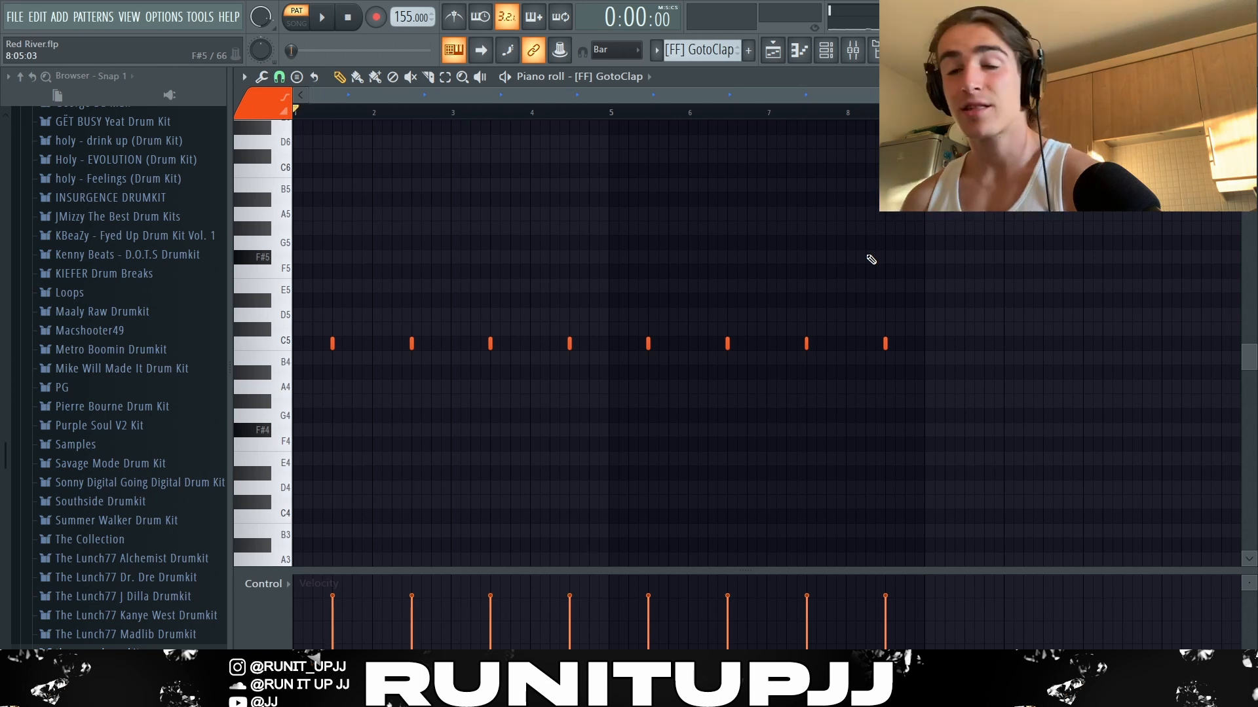
Play back the [FF] GotoClap pattern and the DY Snare (7) pattern, checking the paired snare hits near bar 4
{"action": "key", "text": "space"}
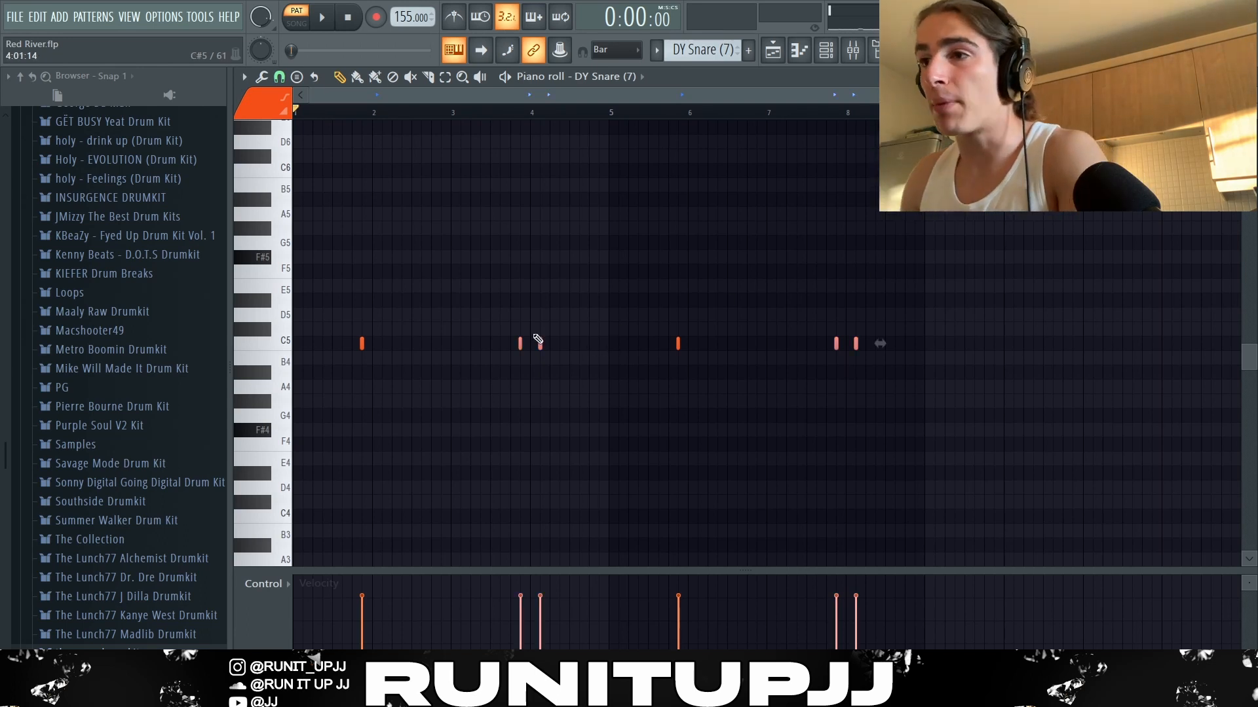
{"action": "left_click_drag", "start_coordinate": [481, 309], "coordinate": [536, 347]}
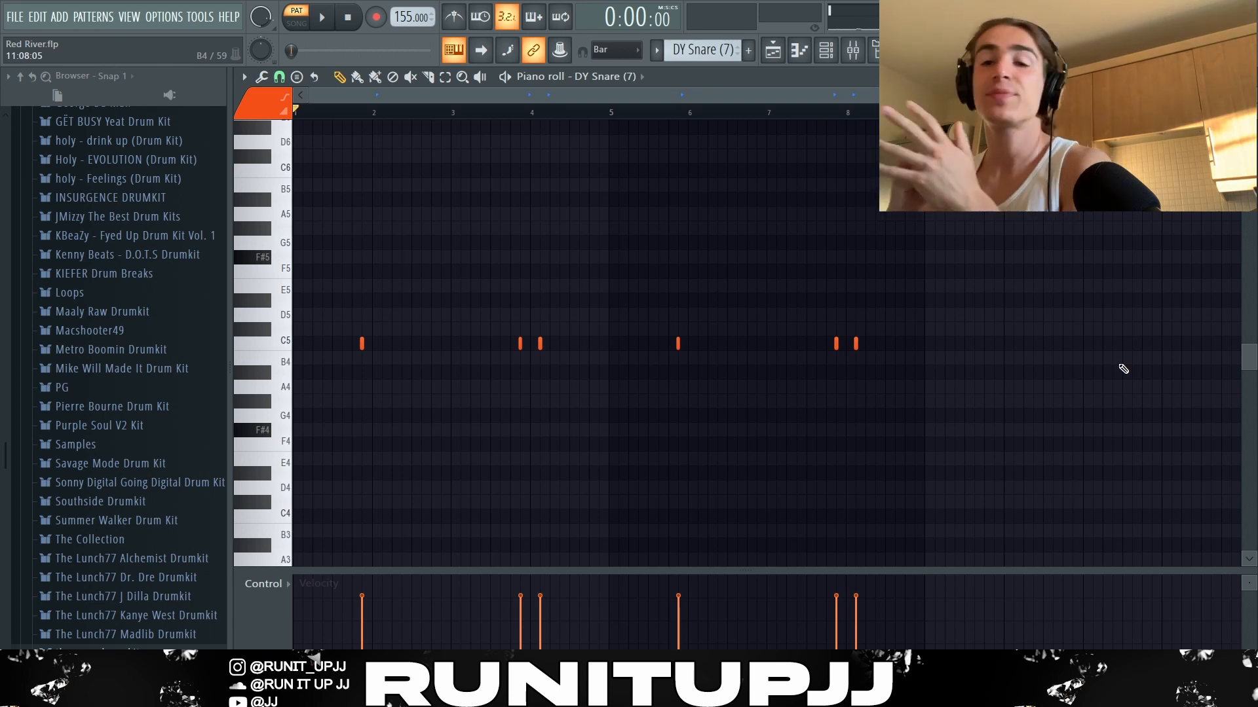
{"action": "key", "text": "space"}
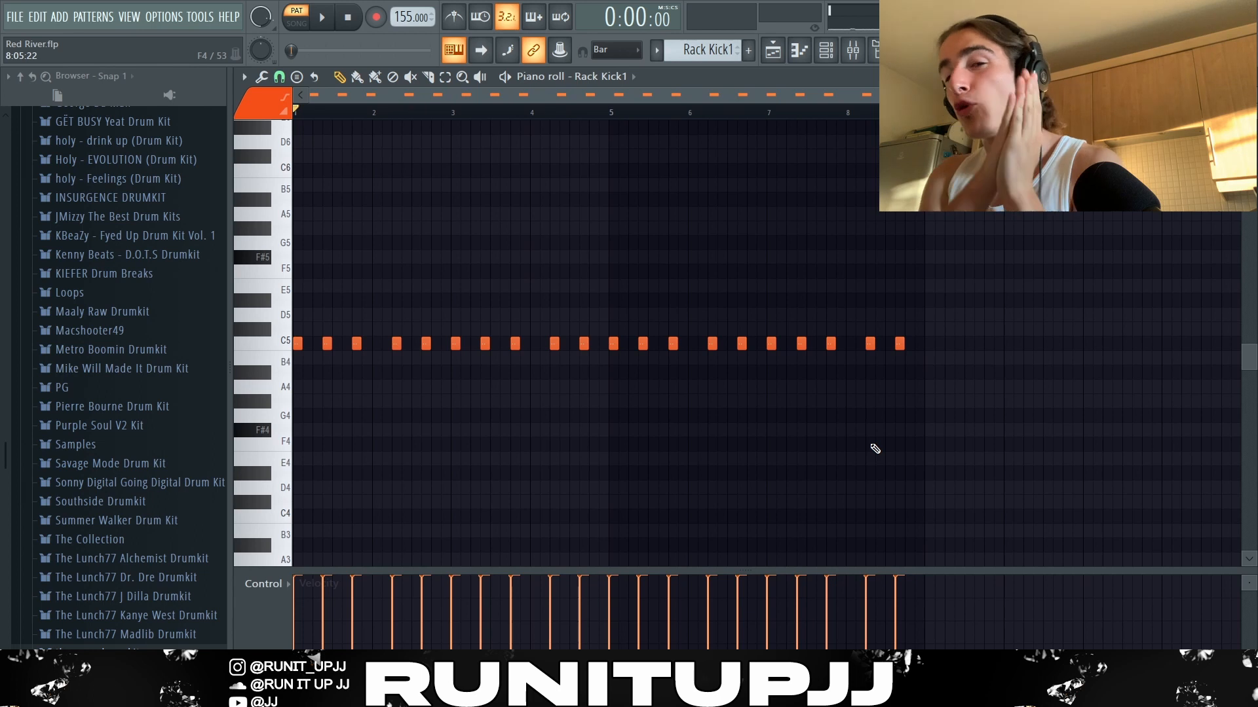
Highlight all notes of the Rack Kick1 pattern, and clear the selection
{"action": "key", "text": "ctrl+a"}
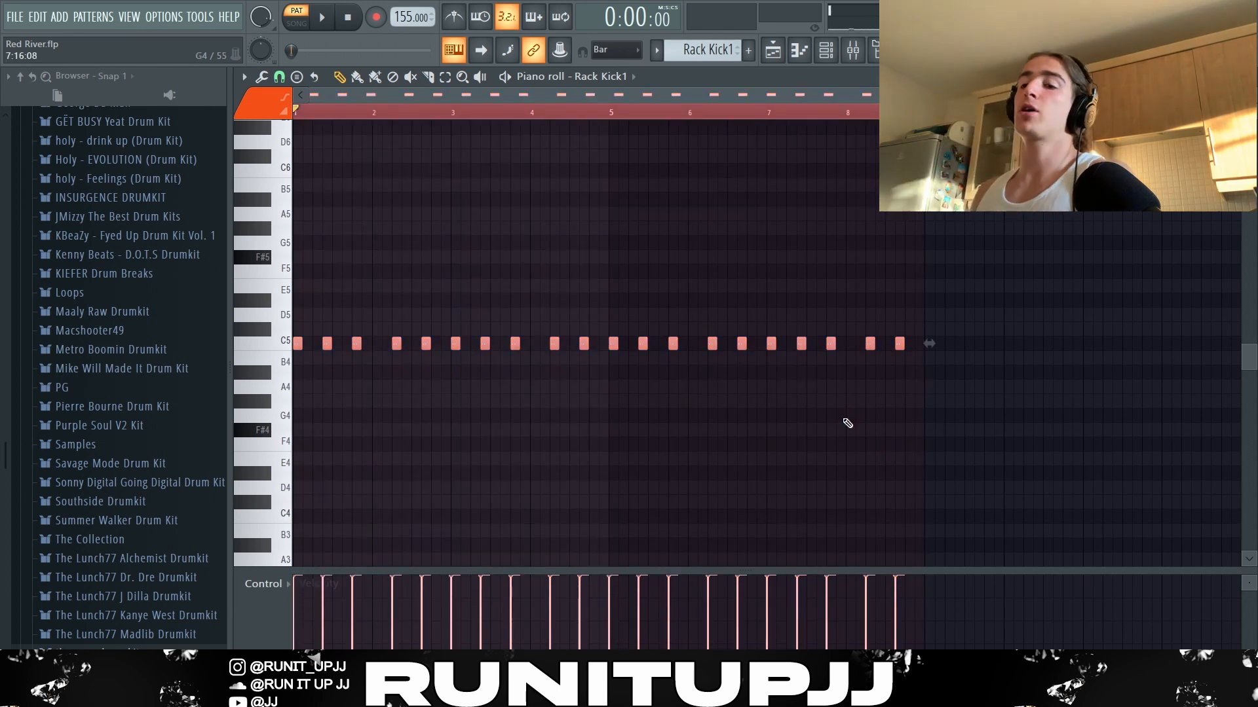
{"action": "key", "text": "ctrl+d"}
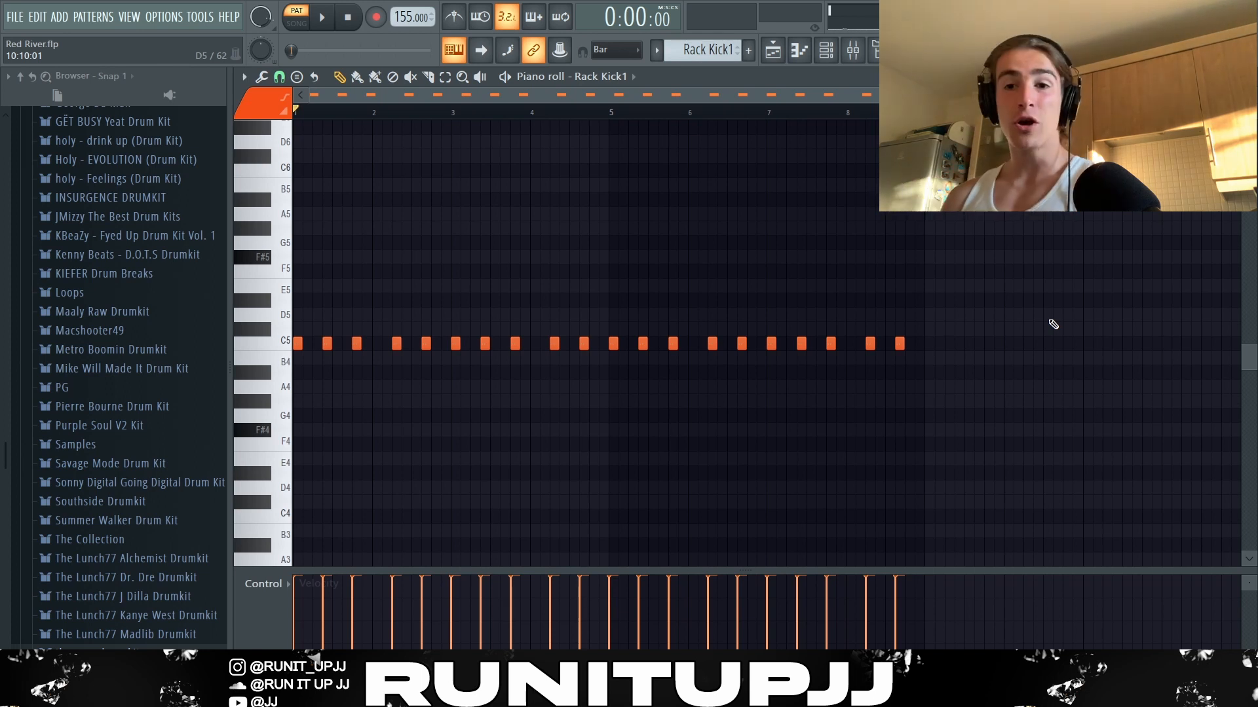
Play back the Rack Kick1 pattern through its first bars and stop it
{"action": "key", "text": "space"}
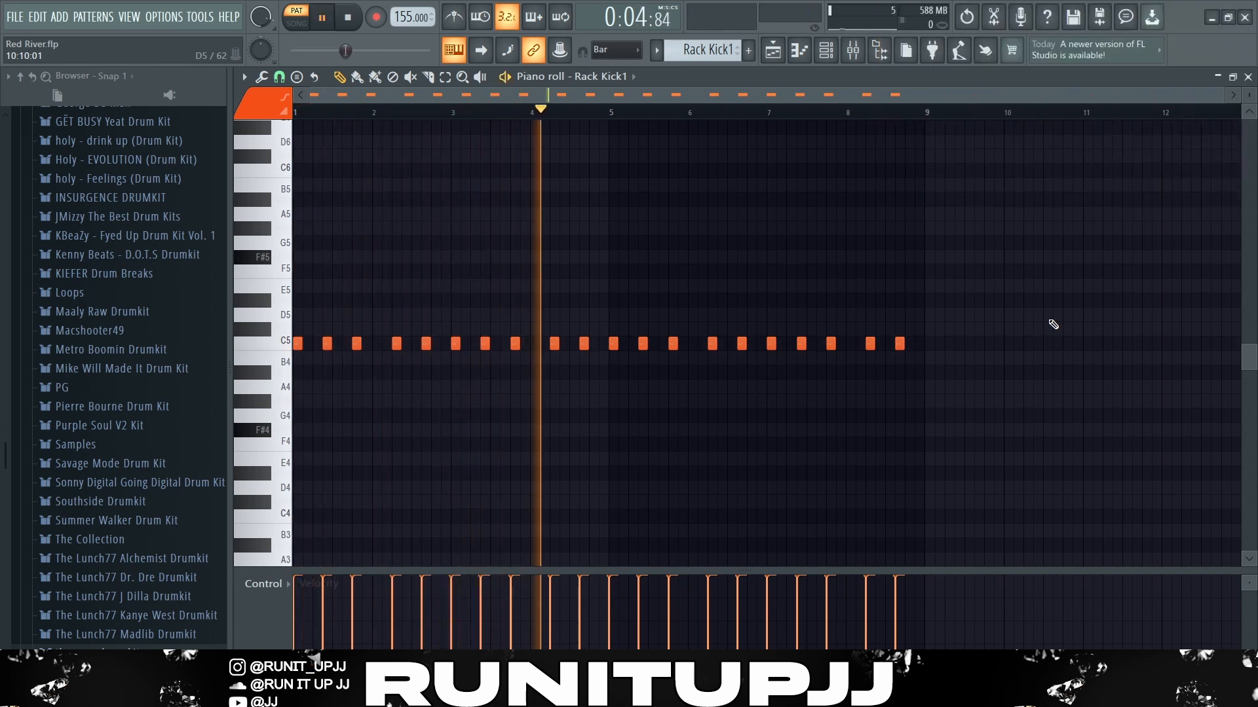
{"action": "key", "text": "space"}
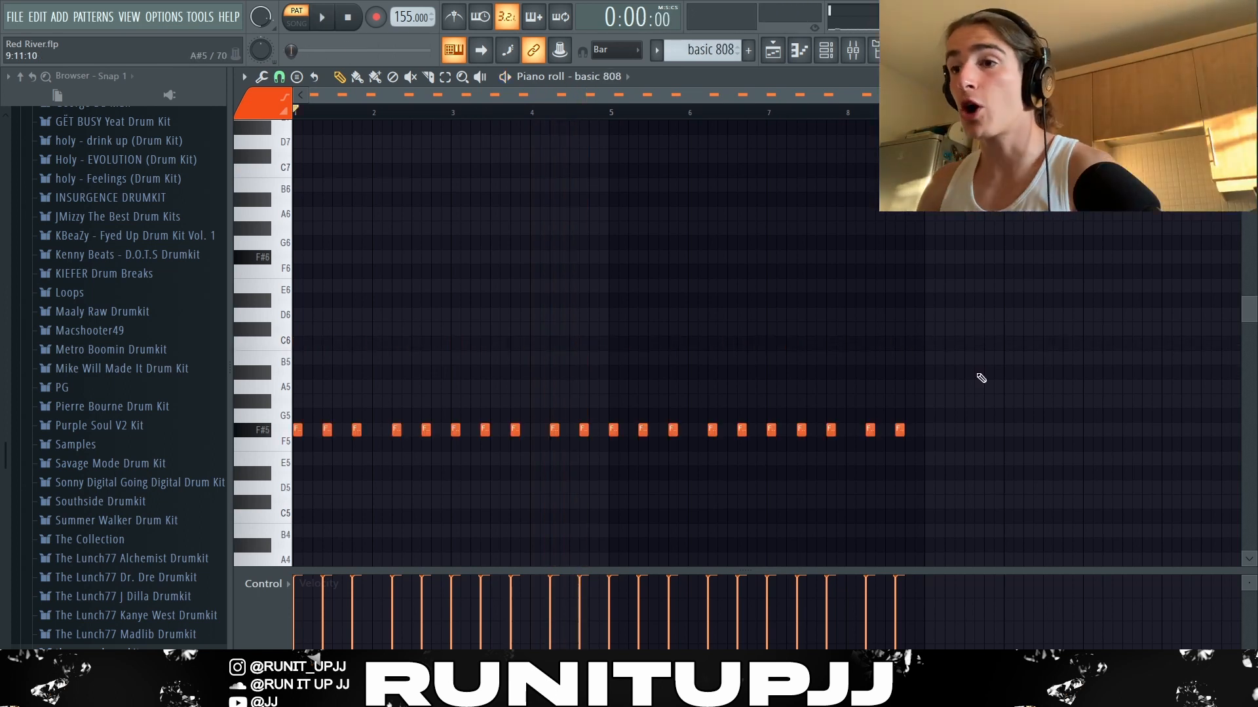
Highlight all F#5 notes of the basic 808 pattern, clear the selection, and play the pattern back
{"action": "left_click_drag", "start_coordinate": [993, 435], "coordinate": [292, 325]}
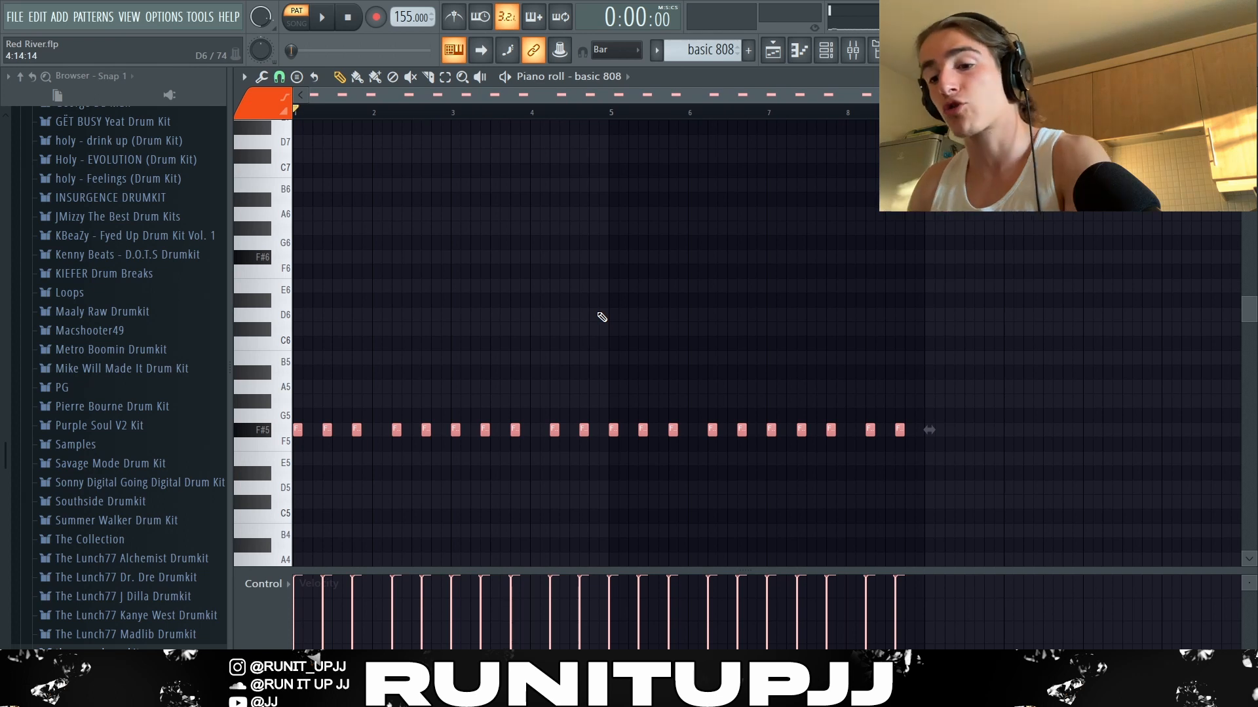
{"action": "key", "text": "ctrl+a"}
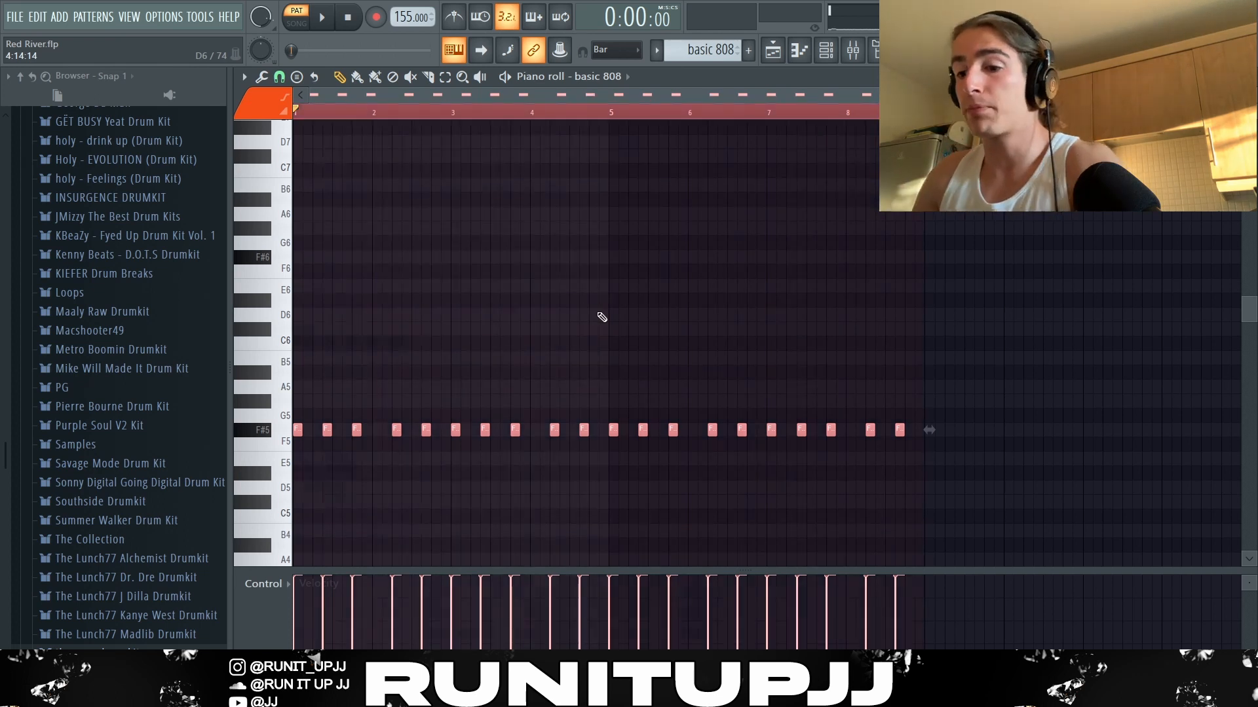
{"action": "mouse_move", "coordinate": [252, 431]}
{"action": "left_mouse_down"}
{"action": "mouse_move", "coordinate": [252, 412]}
{"action": "mouse_move", "coordinate": [252, 431]}
{"action": "left_mouse_up"}
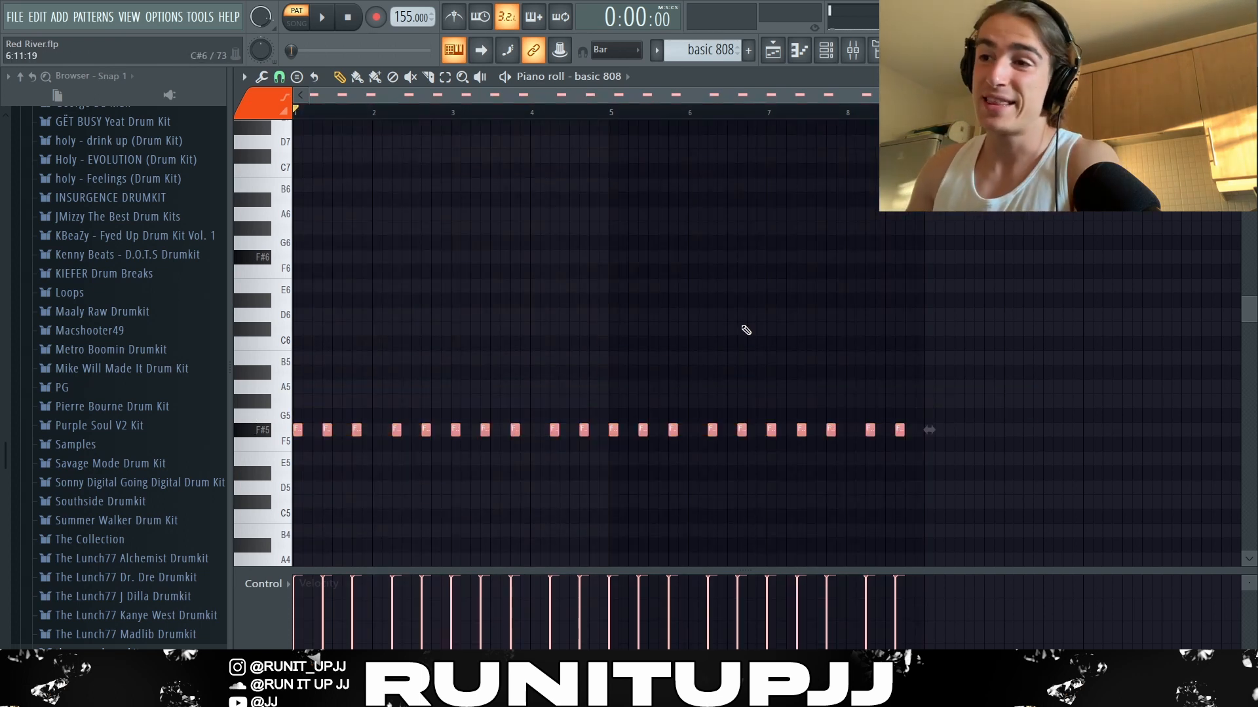
{"action": "left_click", "coordinate": [903, 324], "text": "ctrl"}
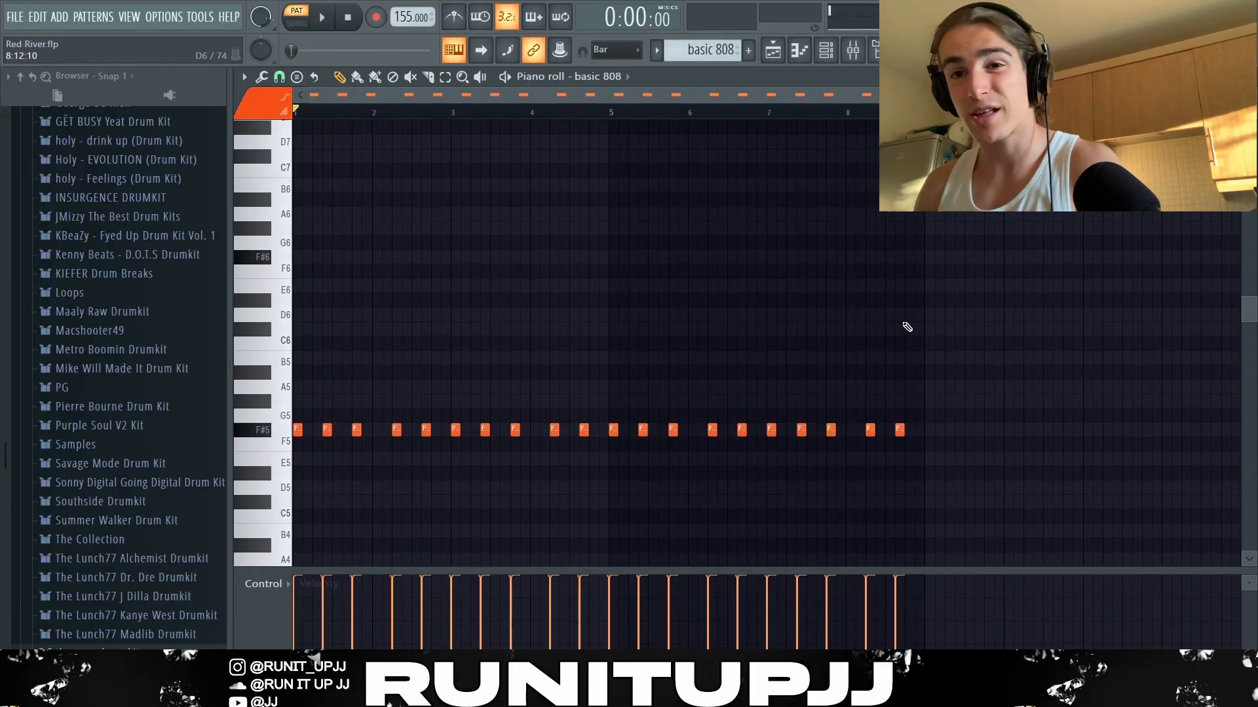
{"action": "key", "text": "space"}
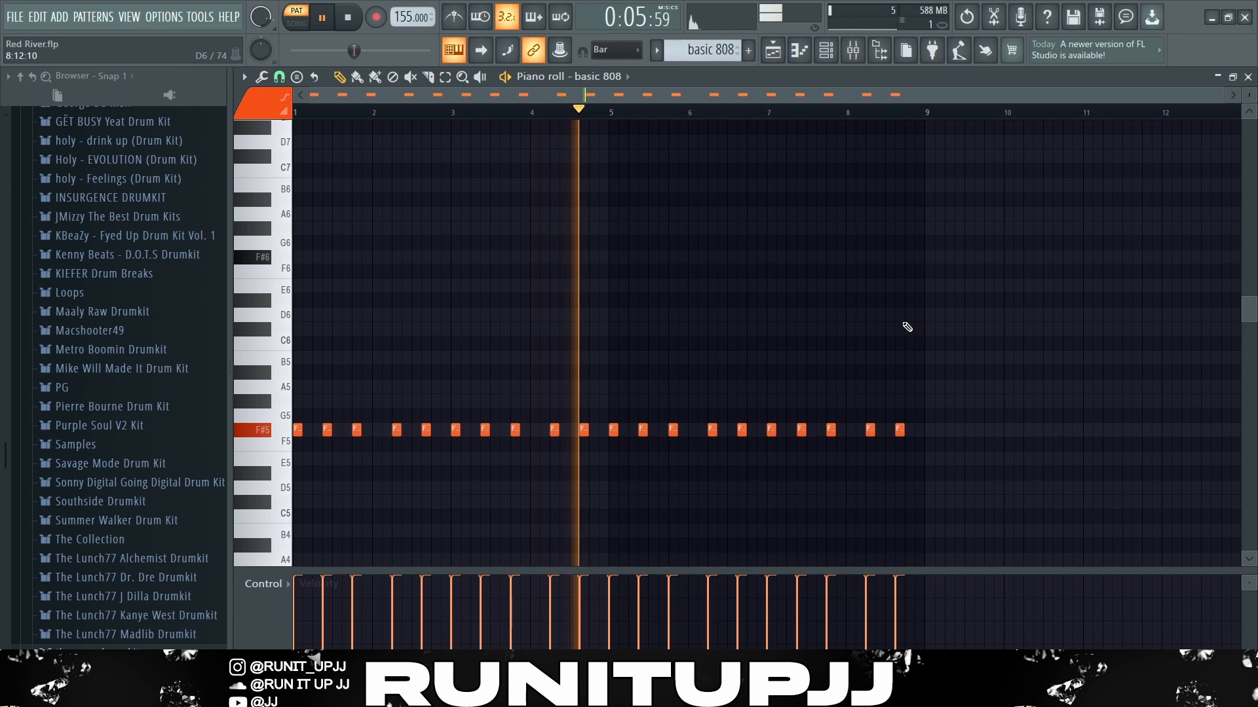
{"action": "key", "text": "space"}
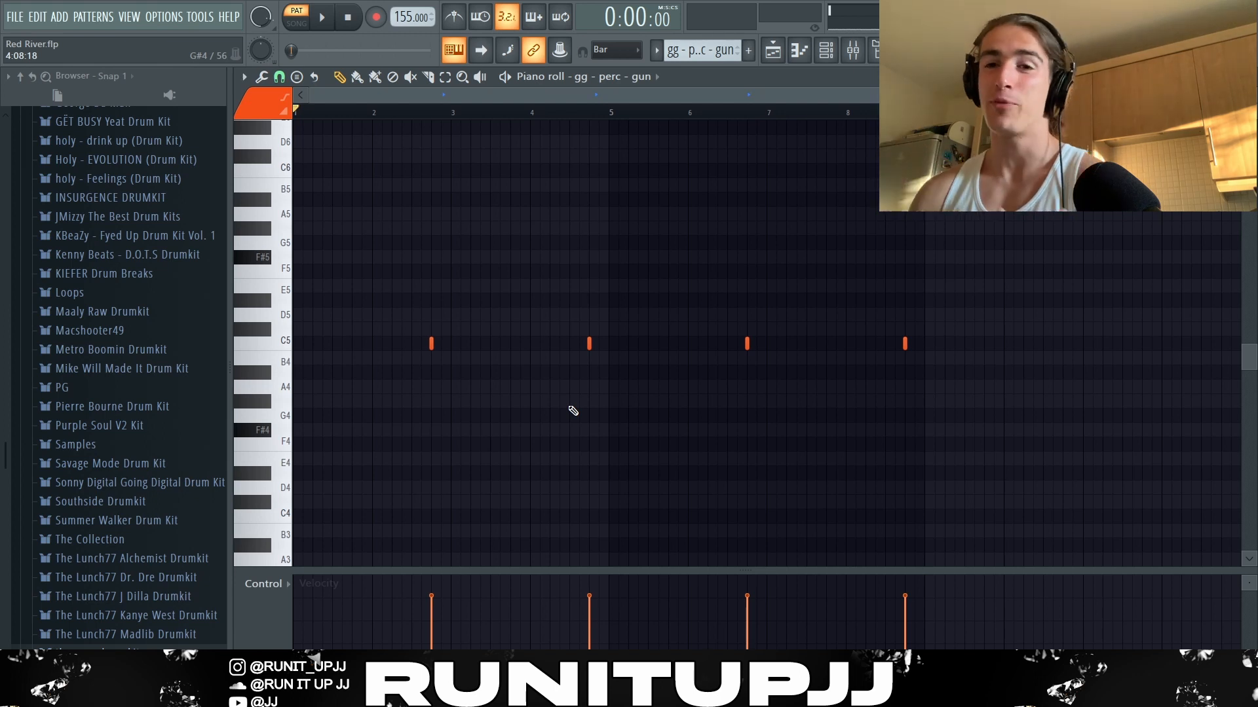
Play back the gg - perc - gun pattern, and the drum tracks together in the playlist arrangement from about bar 17
{"action": "key", "text": "space"}
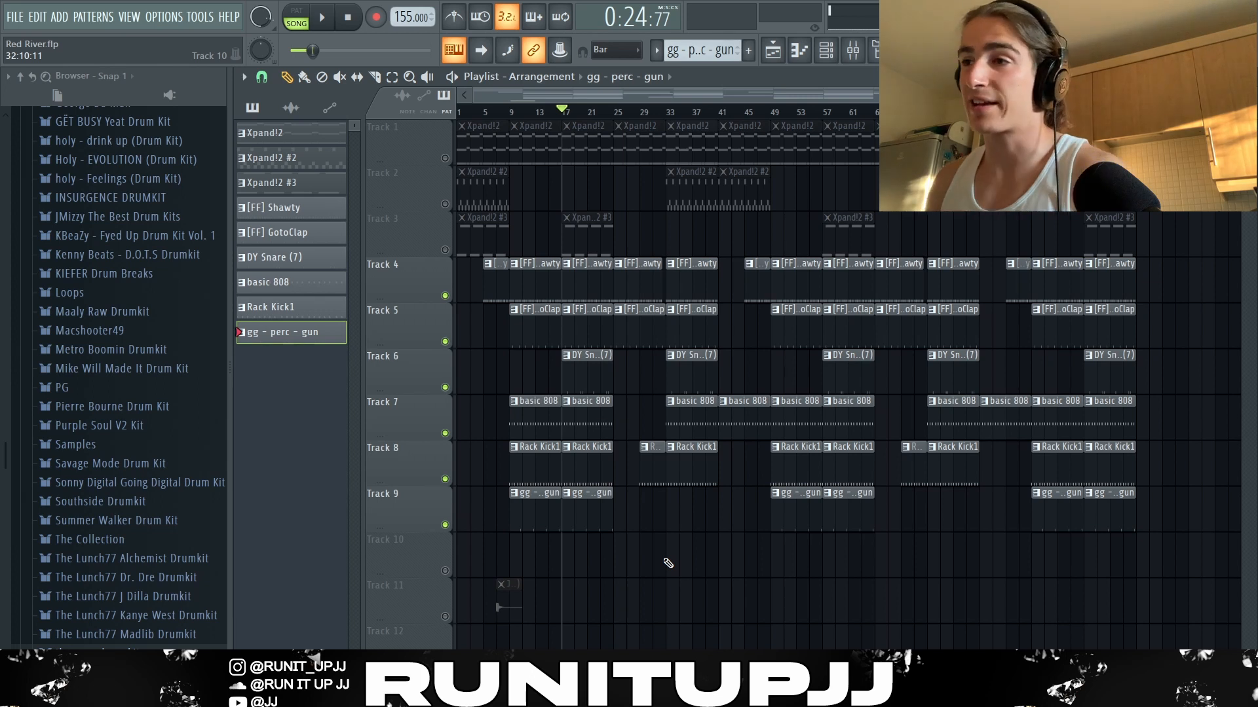
{"action": "key", "text": "space"}
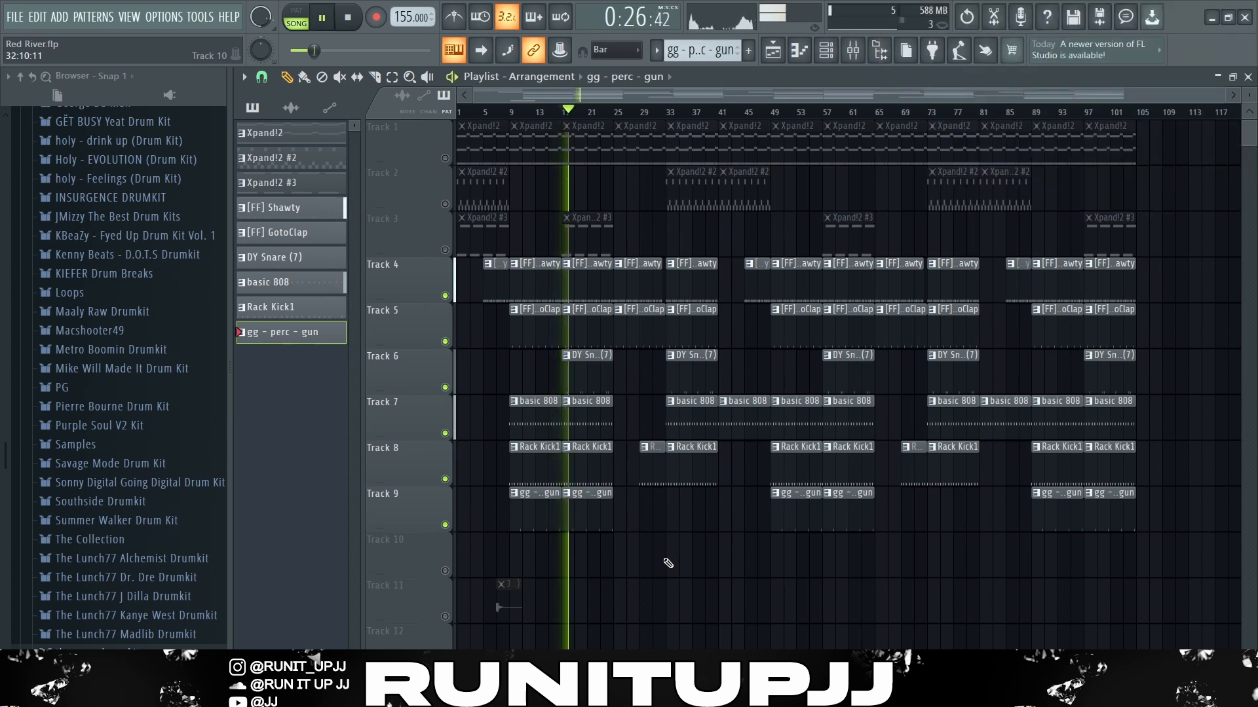